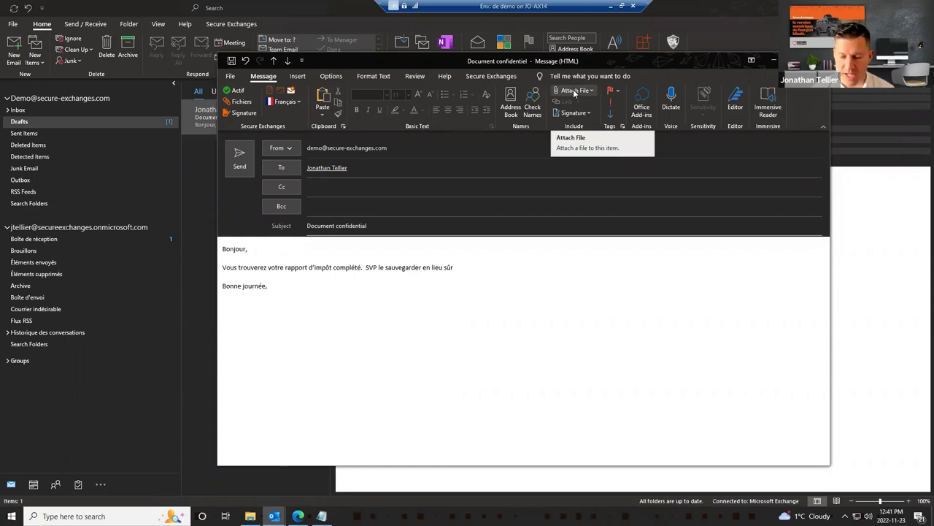
# Step: Attach t2220-22f.pdf from the Dossier client - Impôt folder on this PC
pyautogui.click(575, 92)
pyautogui.click(612, 453)
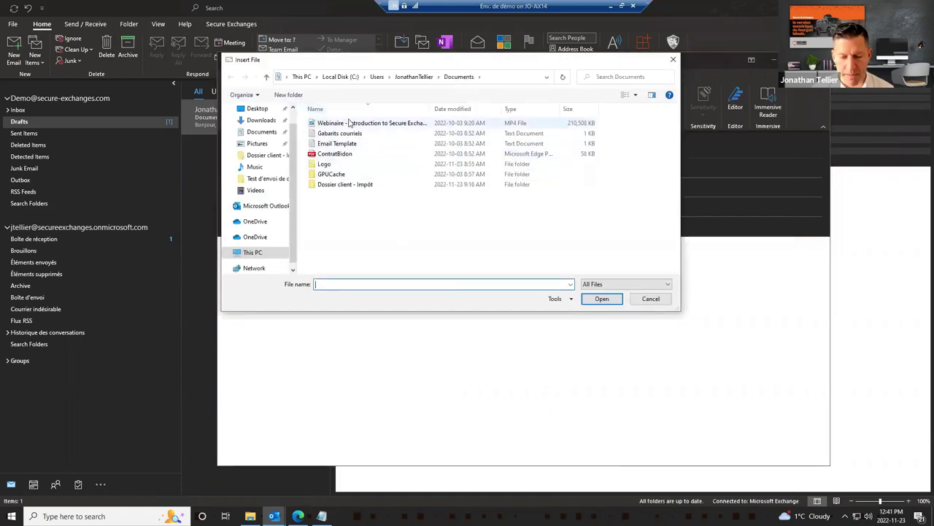
pyautogui.click(394, 109)
pyautogui.doubleClick(343, 122)
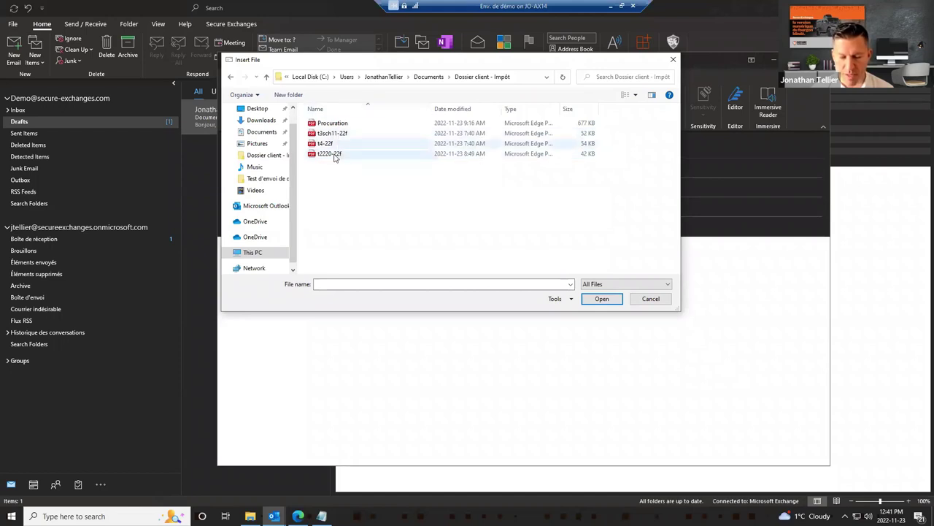
pyautogui.doubleClick(335, 157)
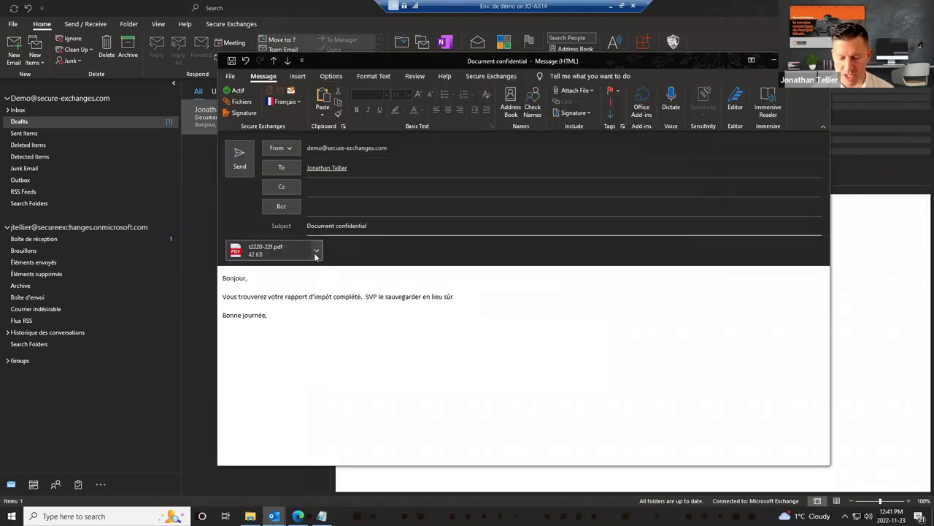
# Step: Send Document confidentiel via Secure Exchanges with 'Les pièces jointes seulement' protection
pyautogui.click(241, 160)
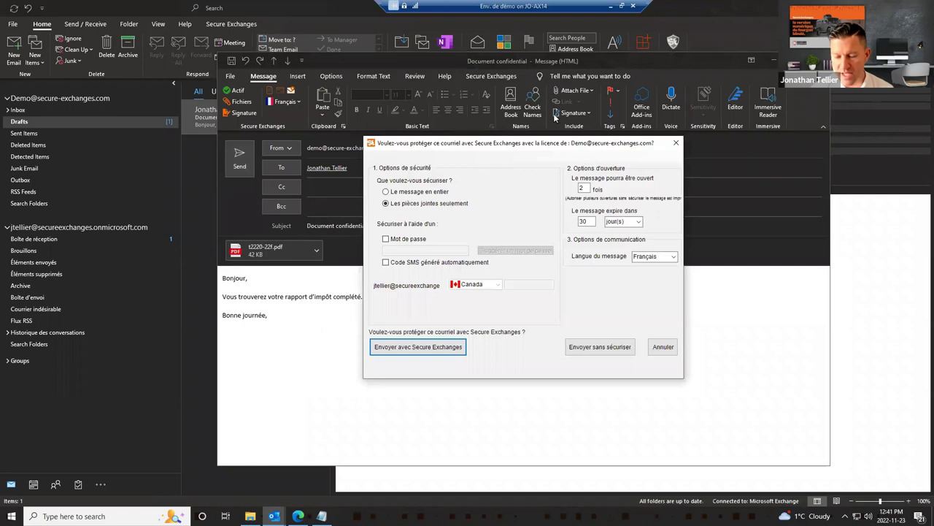
pyautogui.moveTo(543, 143); pyautogui.dragTo(526, 104)
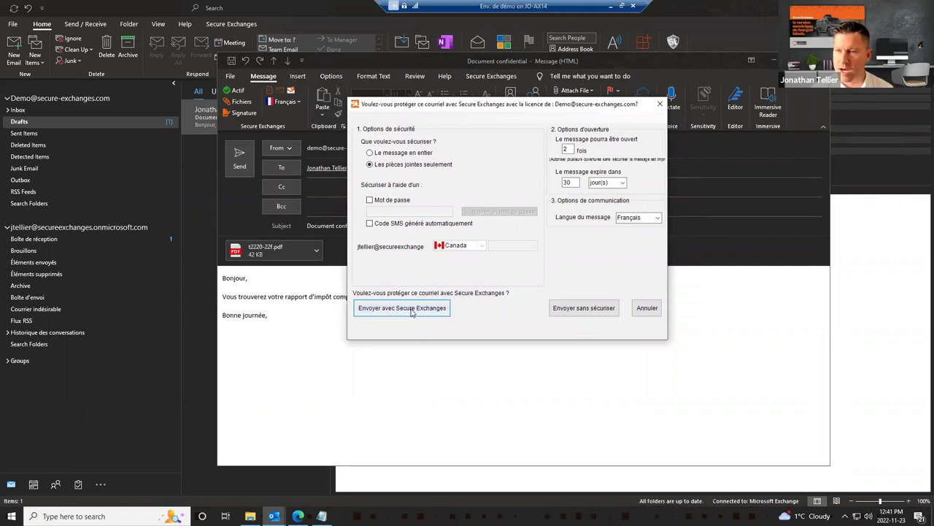
pyautogui.click(403, 307)
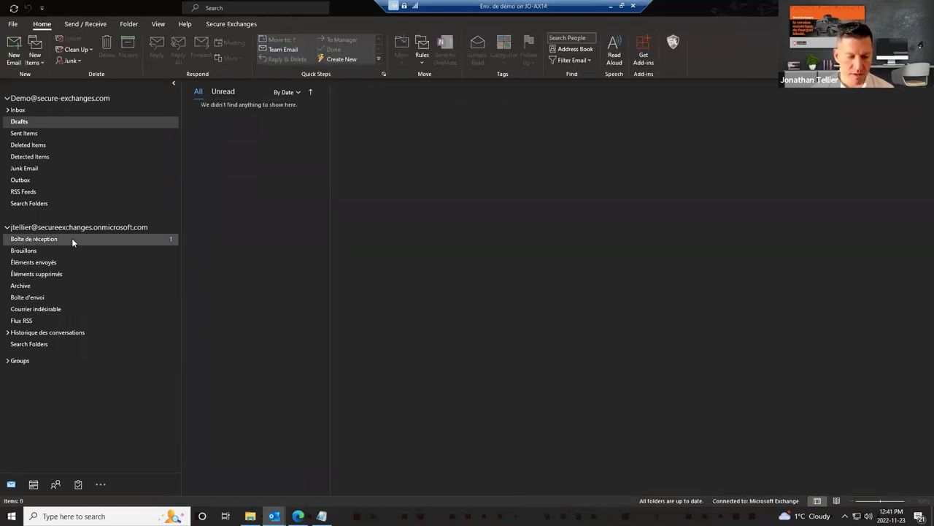
# Step: Read the message-opened receipt in the recipient's Boîte de réception
pyautogui.click(72, 238)
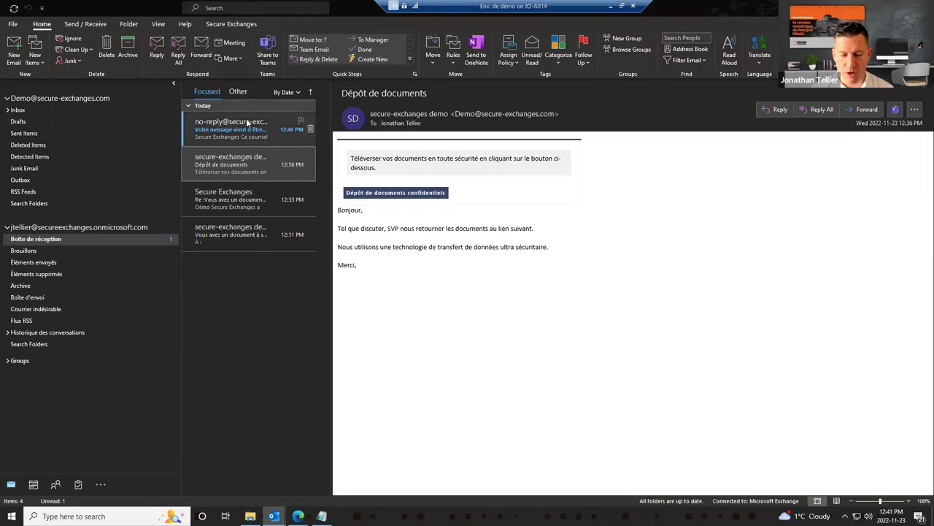
pyautogui.click(237, 125)
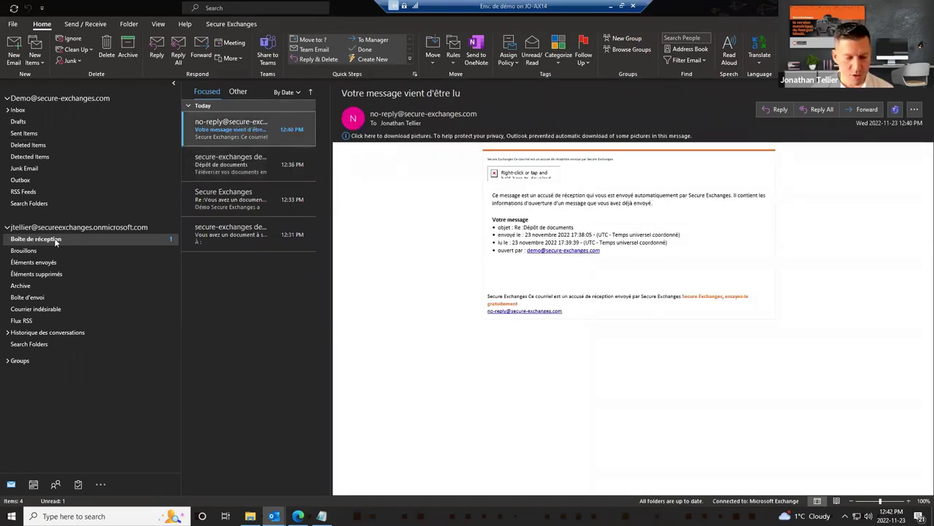
pyautogui.click(53, 108)
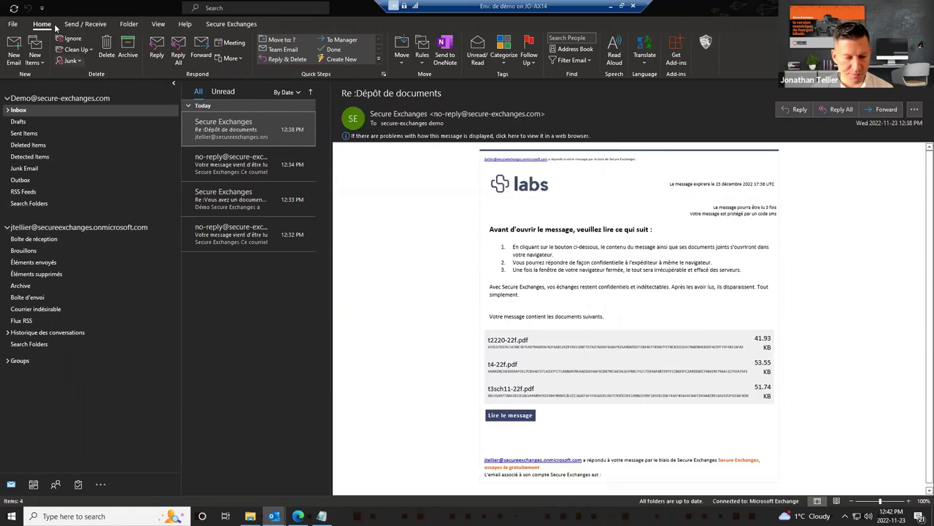
pyautogui.click(74, 236)
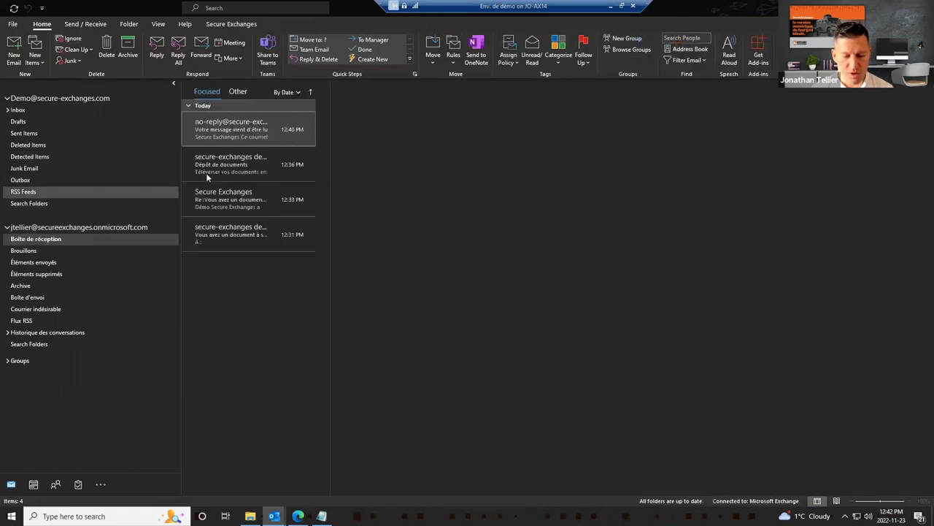
# Step: Verify Document confidentiel in Sent Items, then open it in the recipient's Boîte de réception
pyautogui.click(103, 133)
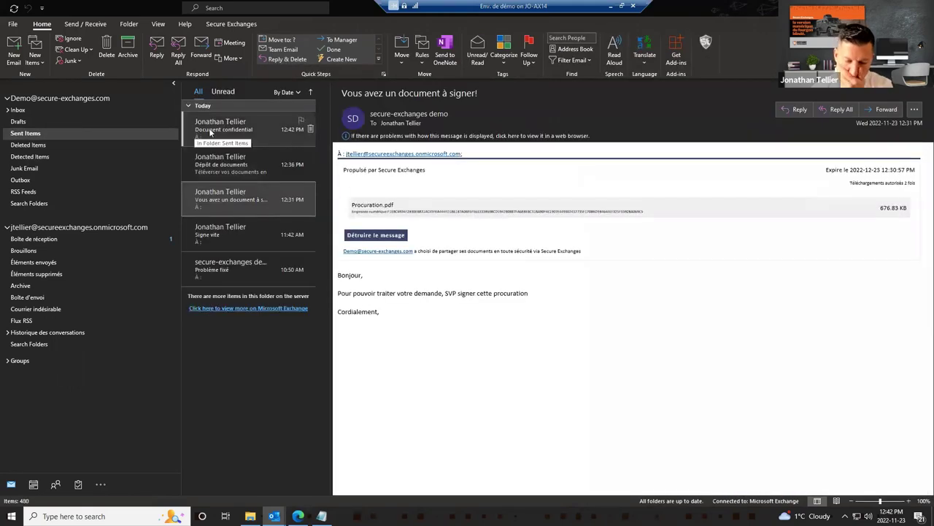
pyautogui.click(210, 131)
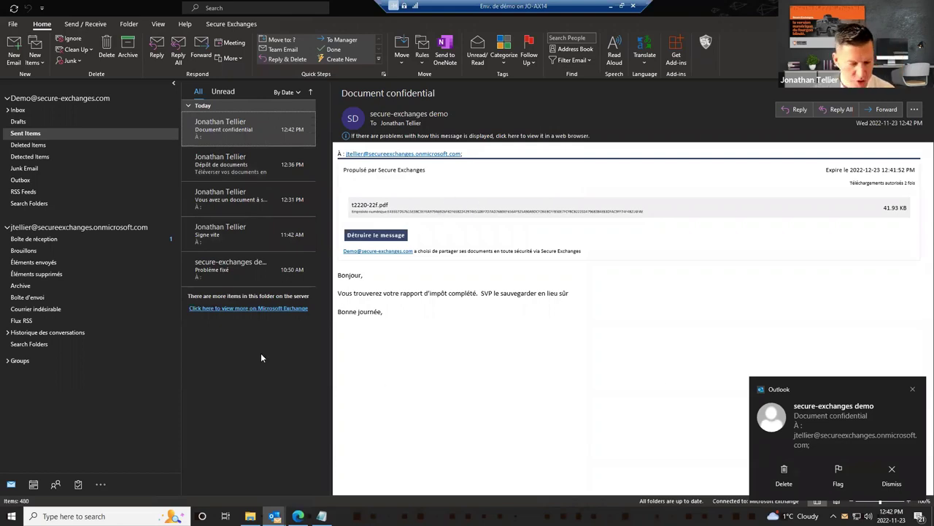
pyautogui.click(68, 241)
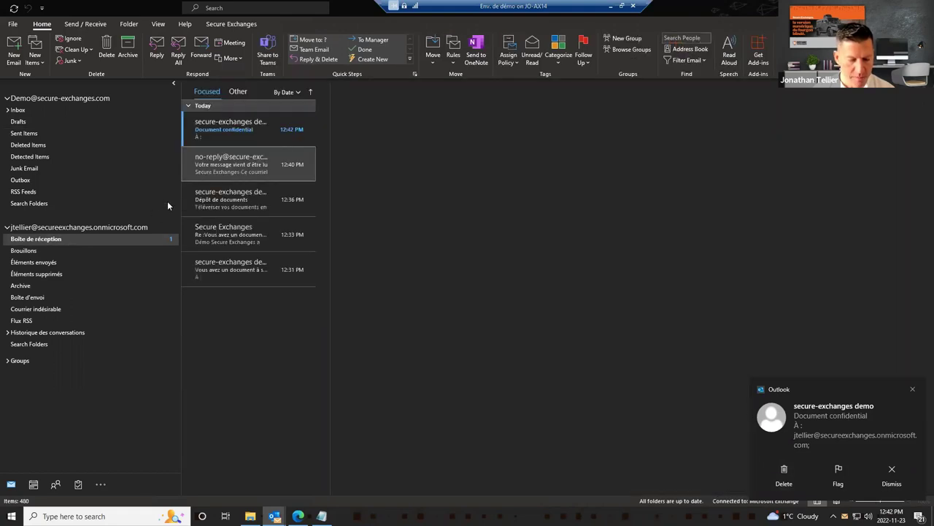
pyautogui.click(241, 126)
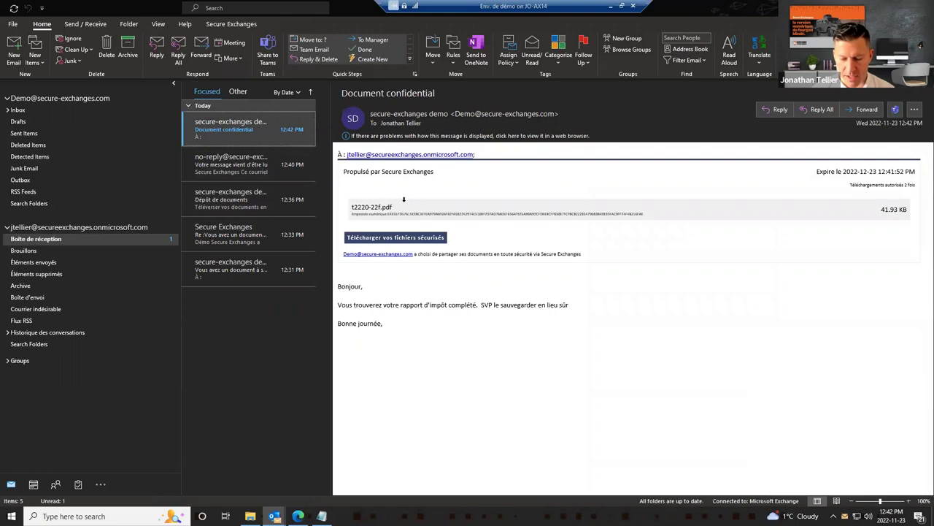
# Step: Open the secure download page for t2220-22f.pdf via 'Télécharger vos fichiers sécurisés'
pyautogui.moveTo(408, 209); pyautogui.dragTo(348, 211)
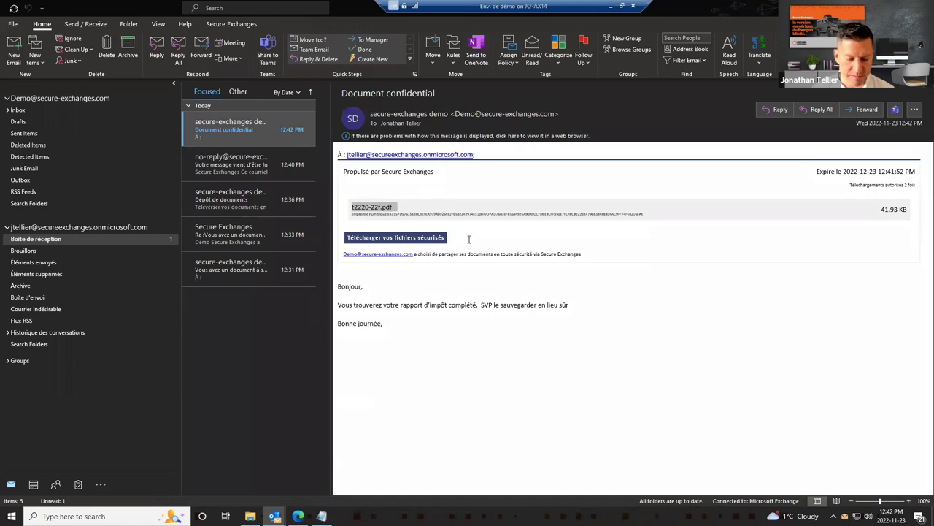
pyautogui.click(406, 240)
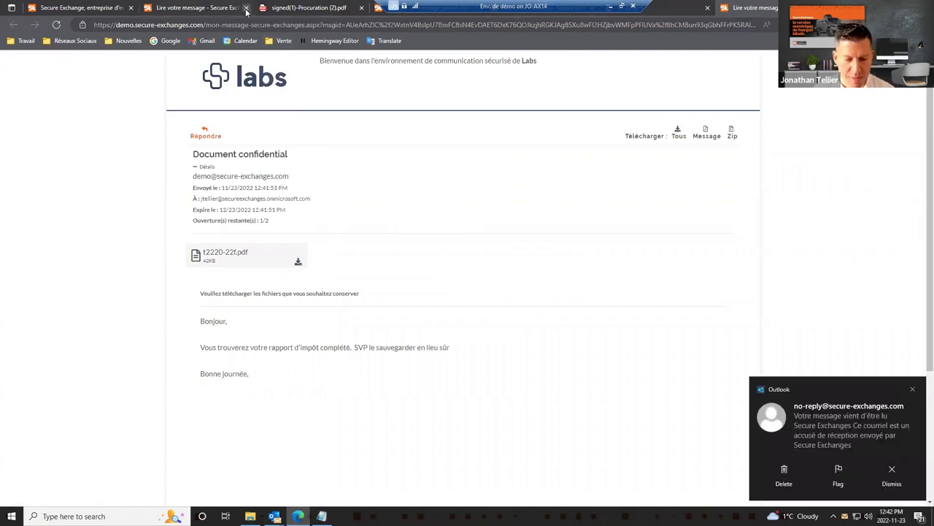
# Step: Close the secure message, Procuration and t4-22f.pdf tabs in Edge, returning to Outlook
pyautogui.click(245, 8)
pyautogui.click(246, 7)
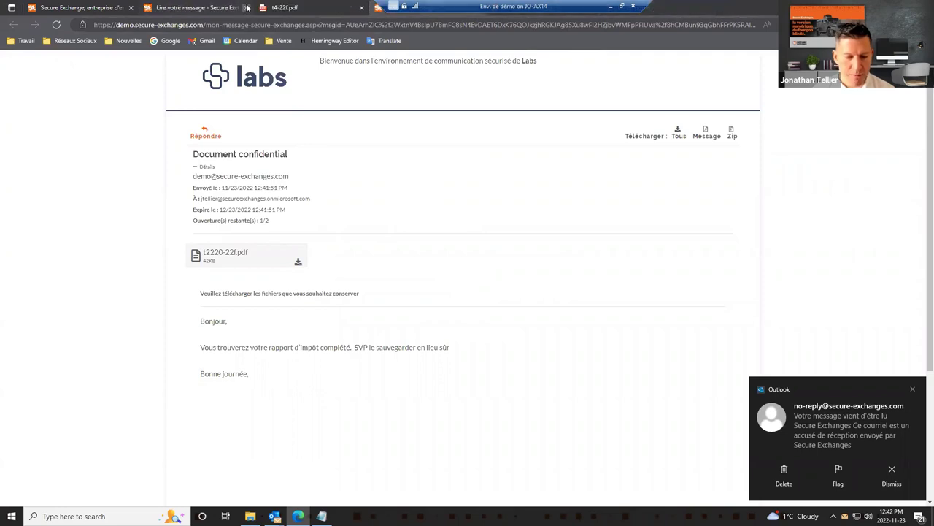
pyautogui.click(245, 7)
pyautogui.hotkey('ctrl', 'w')
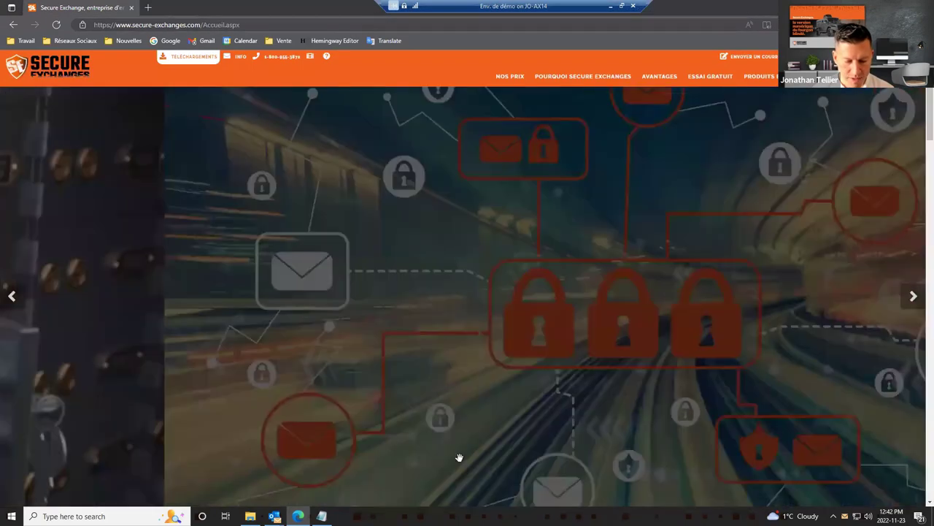
pyautogui.click(274, 516)
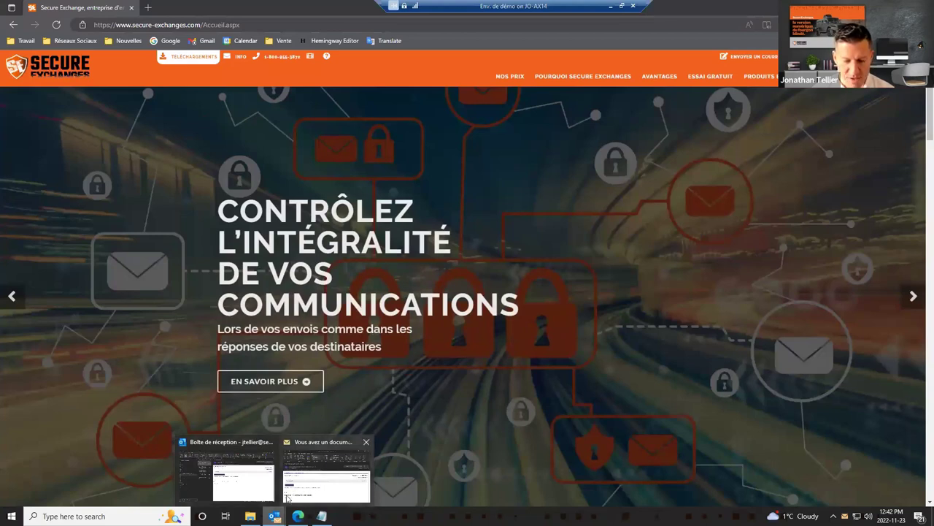
pyautogui.click(259, 493)
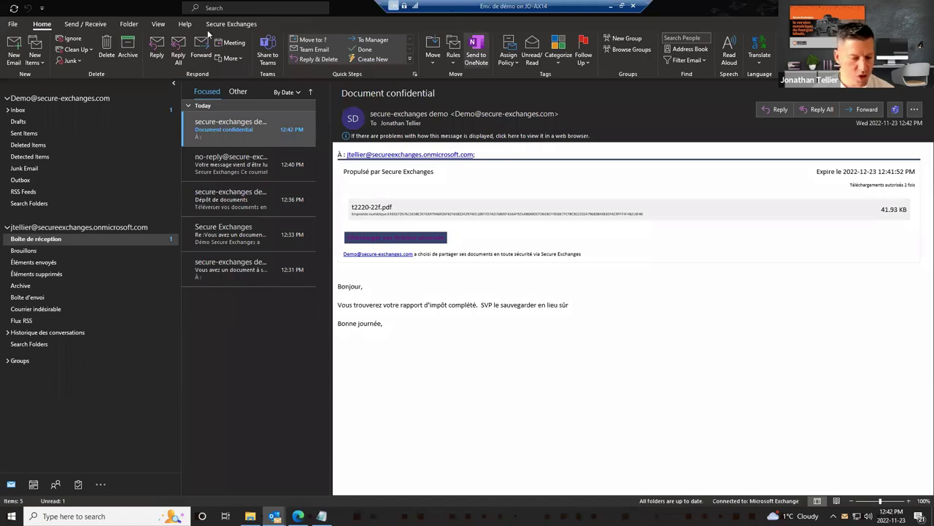
# Step: Open Secure Exchanges' Historique d'ouverture for the Demo Inbox after dismissing the licence error
pyautogui.click(231, 23)
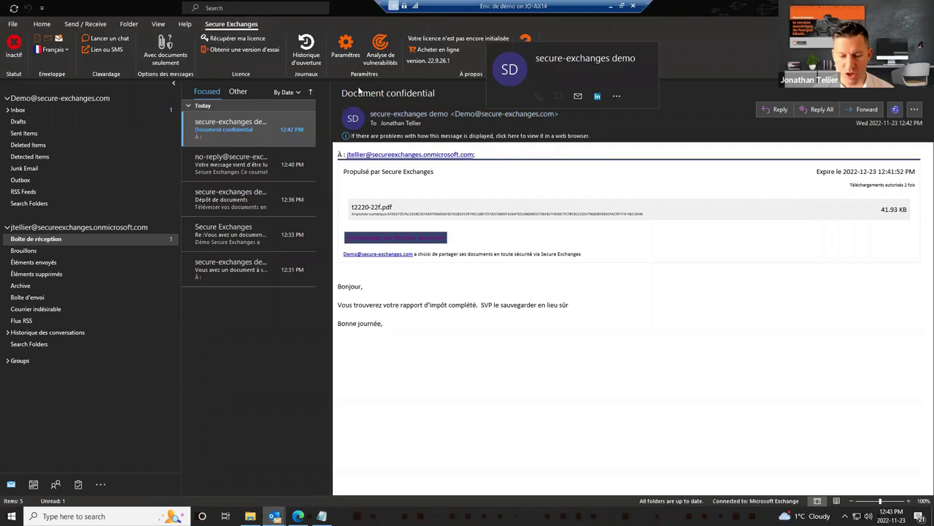
pyautogui.click(307, 51)
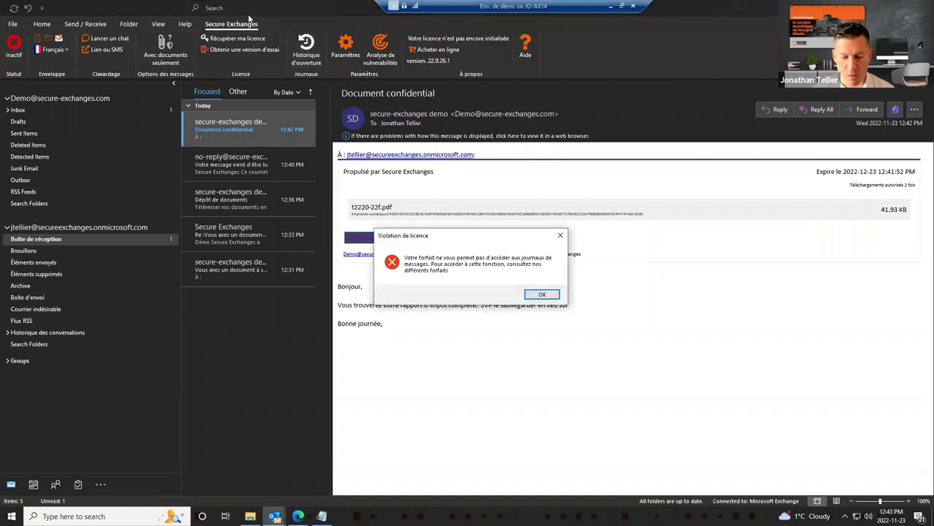
pyautogui.click(541, 294)
pyautogui.click(81, 113)
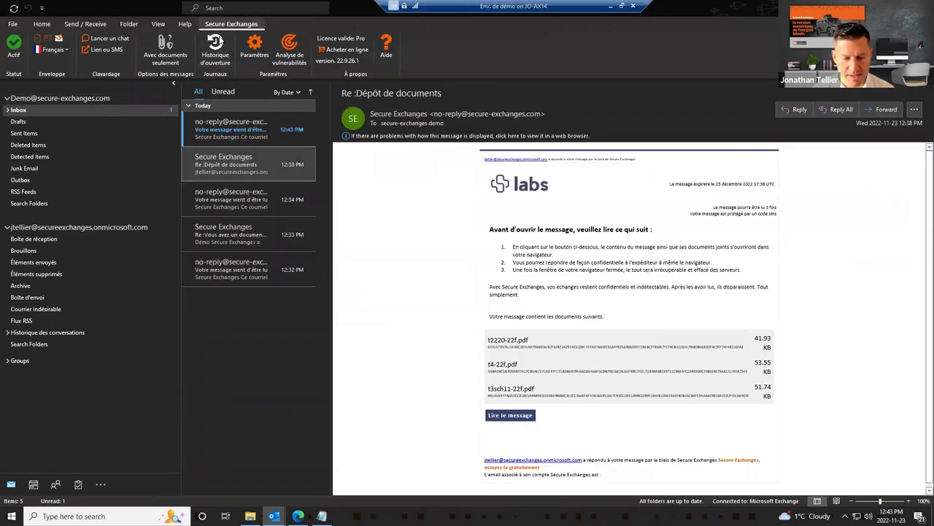
pyautogui.click(216, 48)
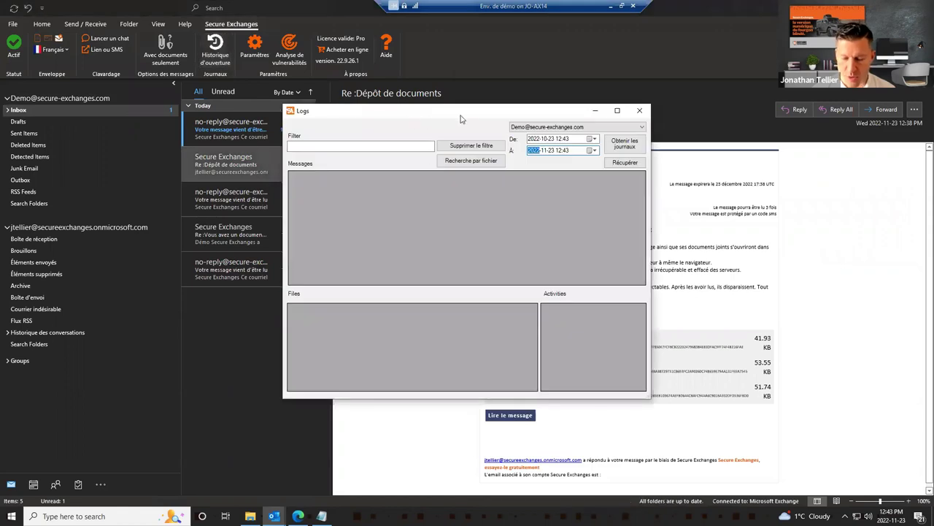
# Step: Fetch the past month's logs in a maximized window and select Document confidentiel
pyautogui.click(625, 146)
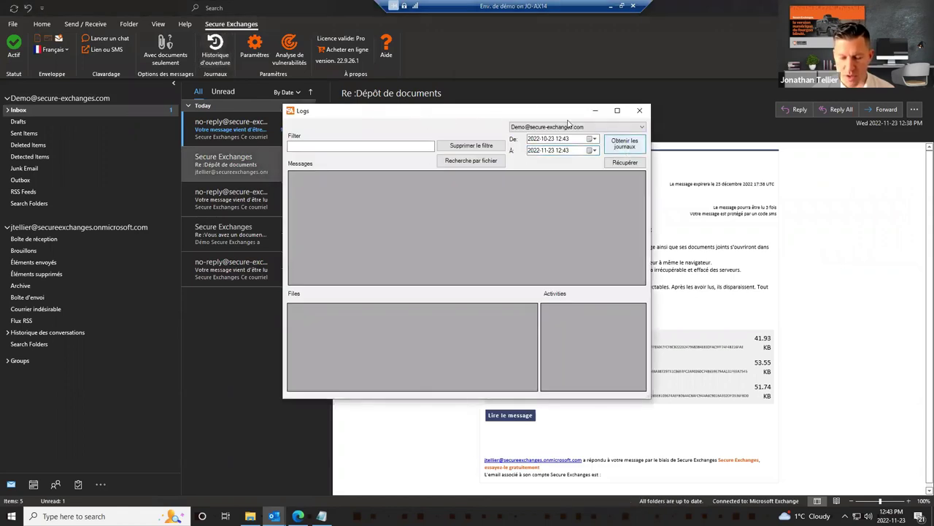
pyautogui.doubleClick(530, 113)
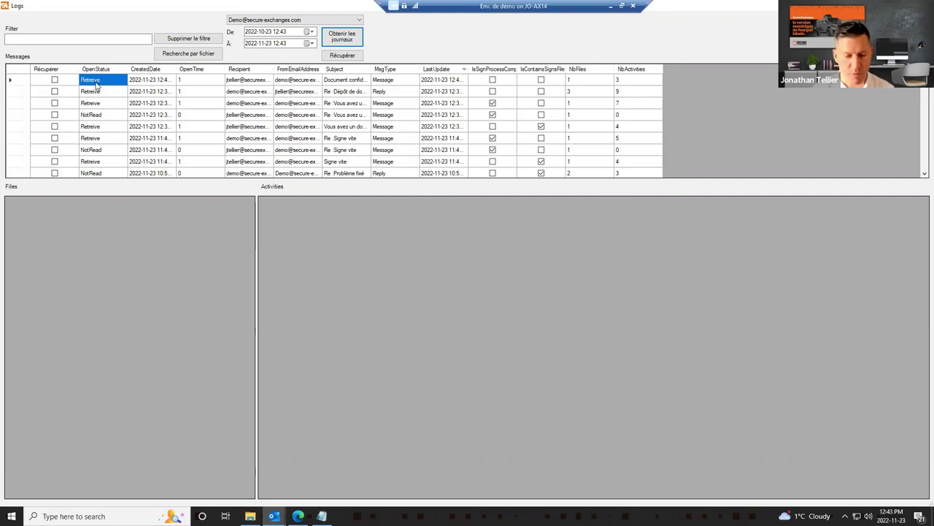
pyautogui.click(95, 81)
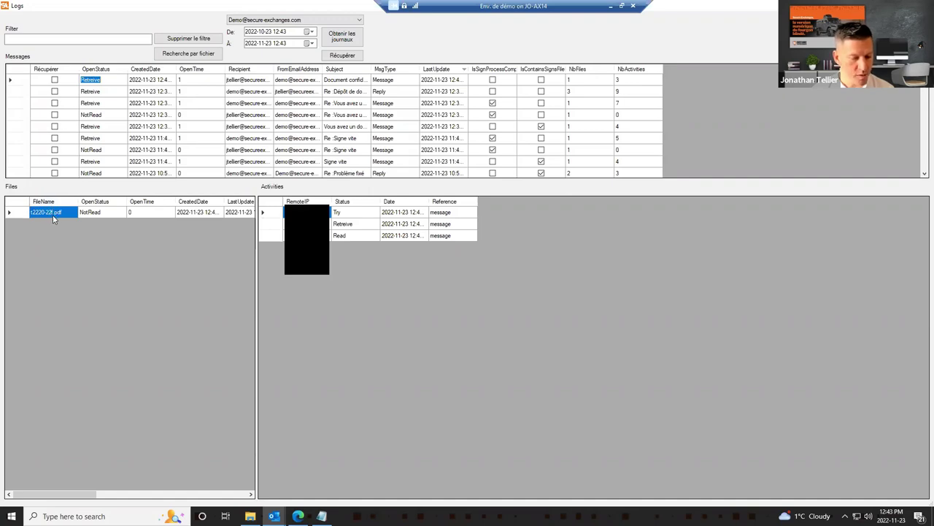
# Step: Inspect Document confidentiel's Read and Retreive activity entries
pyautogui.click(355, 236)
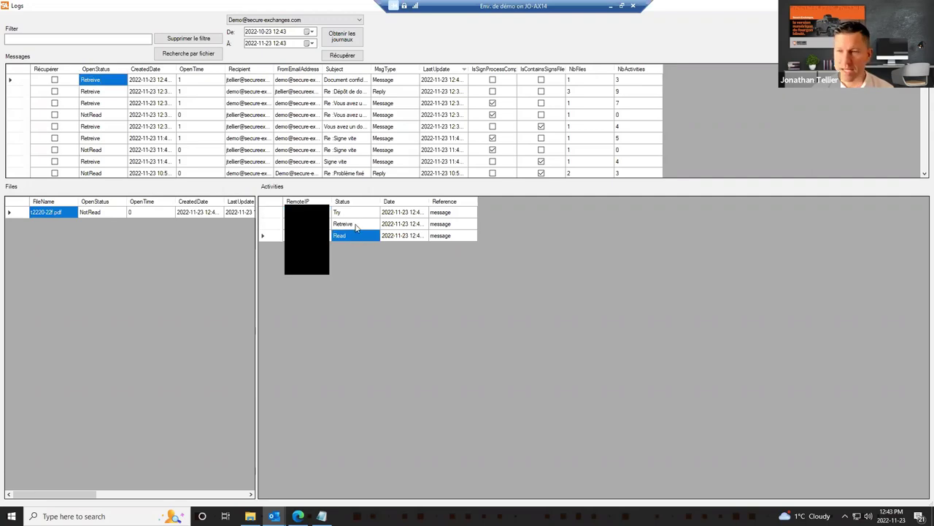
pyautogui.click(356, 226)
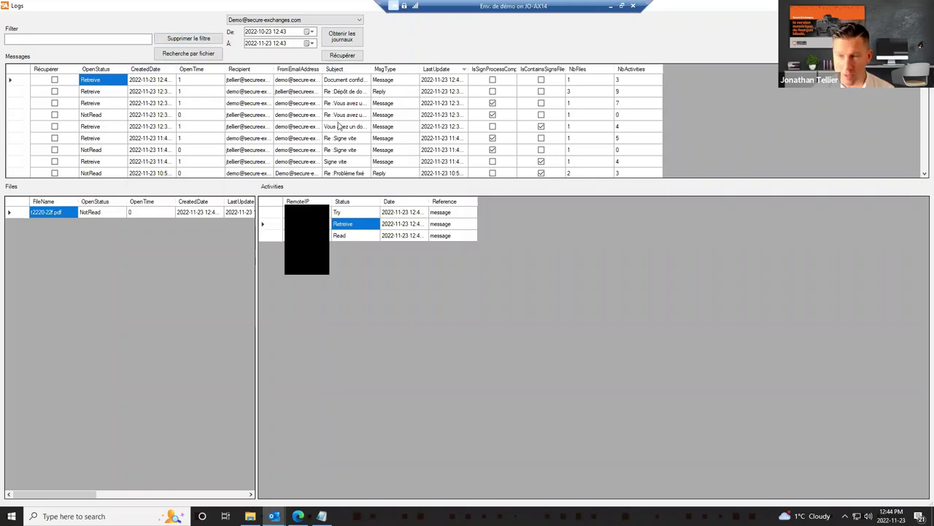
pyautogui.click(86, 40)
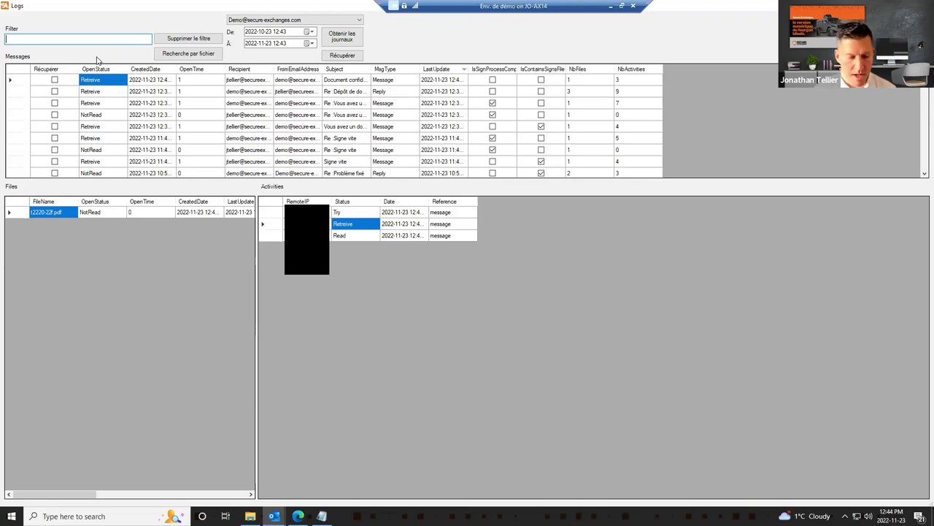
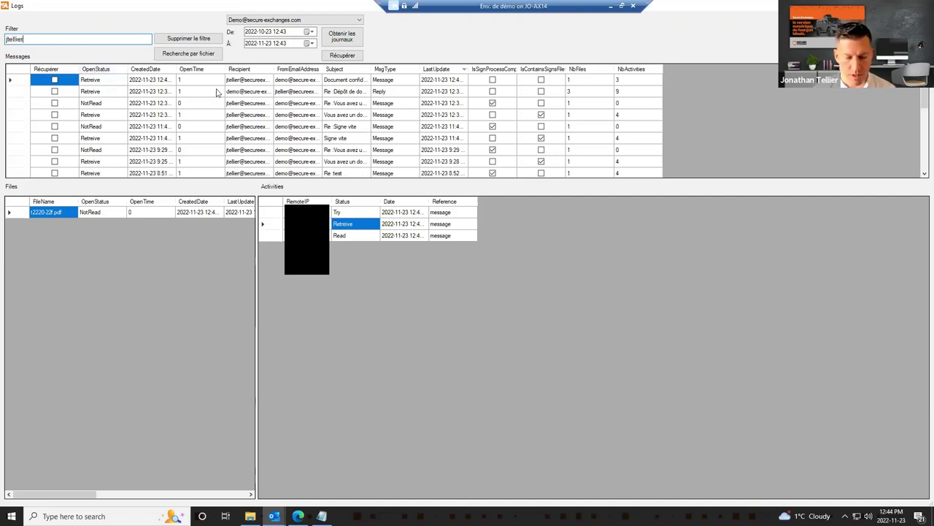
# Step: Filter the logs by the recipient's username and tick Récupérer on the top four messages
pyautogui.scroll(-3, 250, 93)
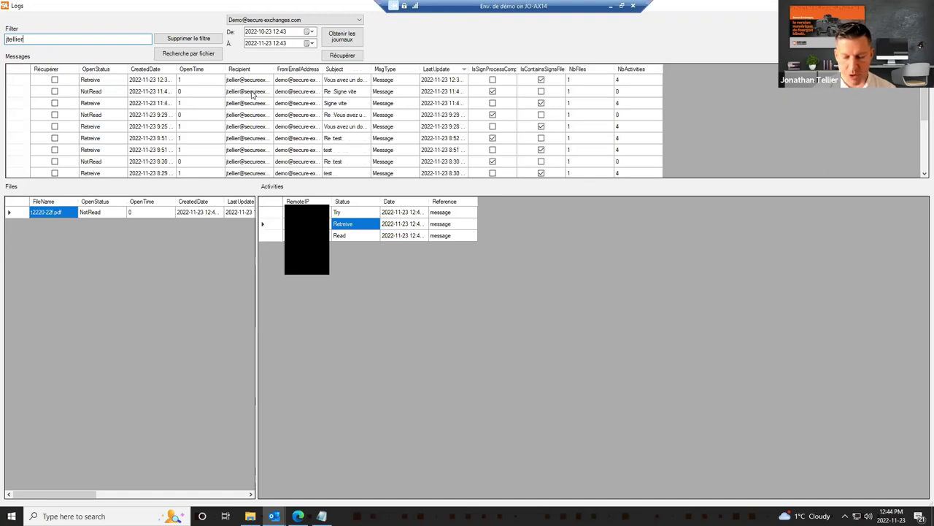
pyautogui.scroll(3, 251, 102)
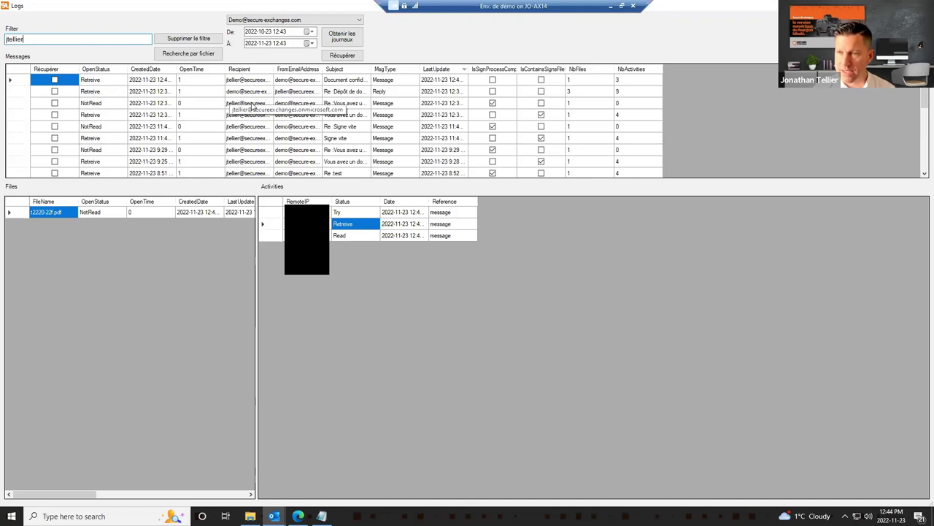
pyautogui.click(54, 81)
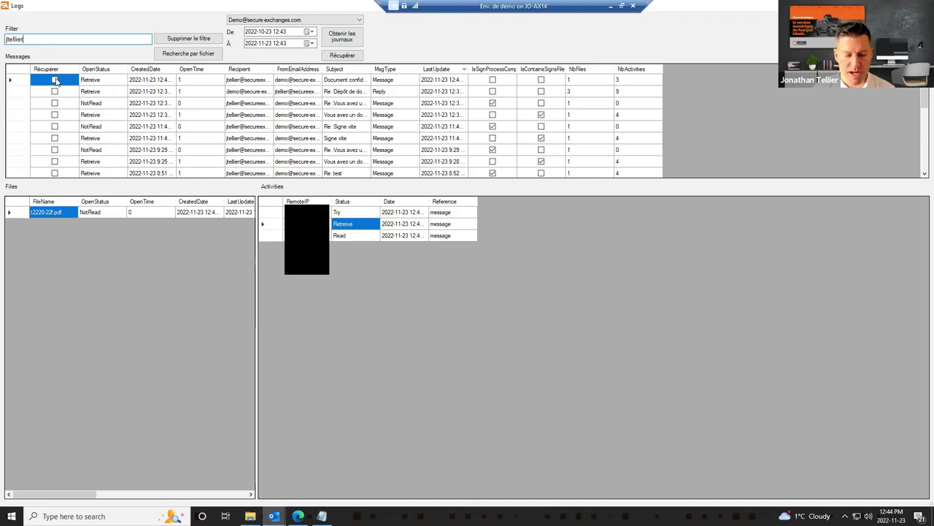
pyautogui.click(55, 91)
pyautogui.click(55, 103)
pyautogui.click(55, 115)
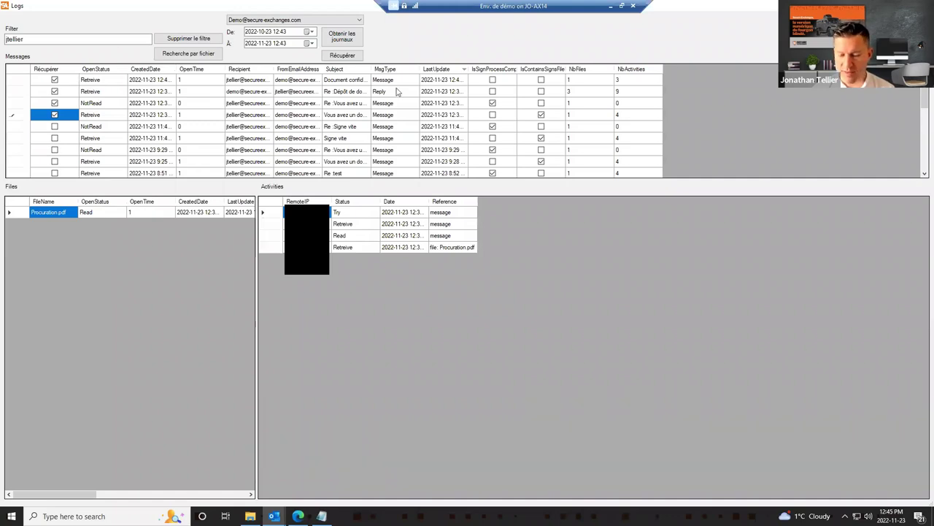
# Step: Request restored copies of the four marked messages, then switch back to Outlook's Inbox
pyautogui.click(343, 57)
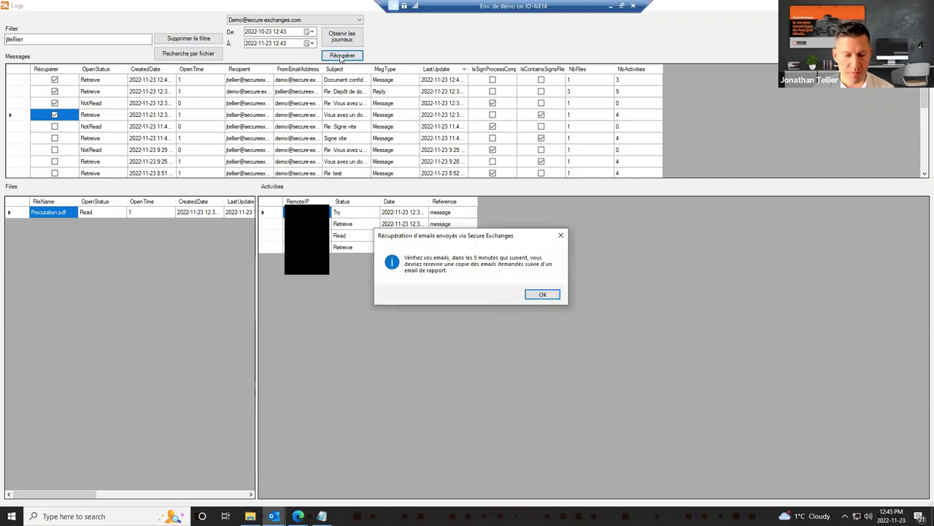
pyautogui.click(542, 294)
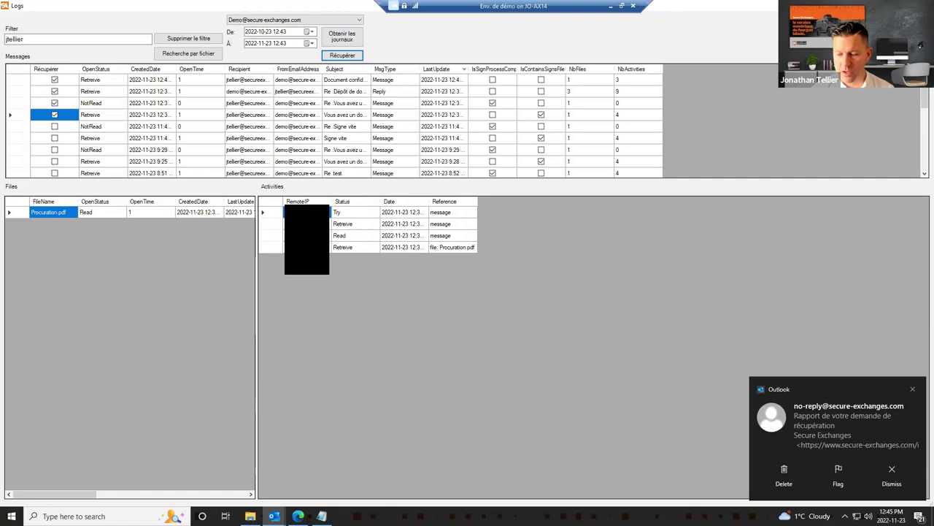
pyautogui.hotkey('alt', 'Tab')
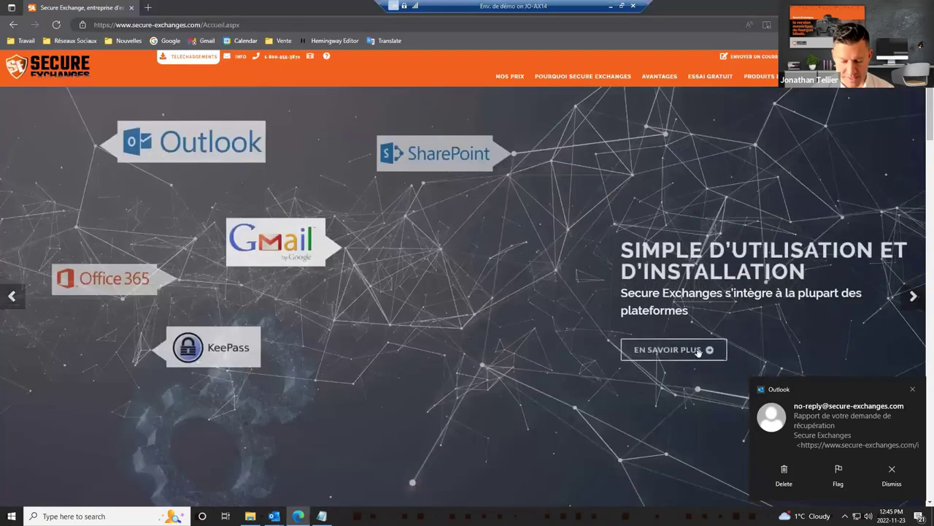
pyautogui.hotkey('alt', 'Tab')
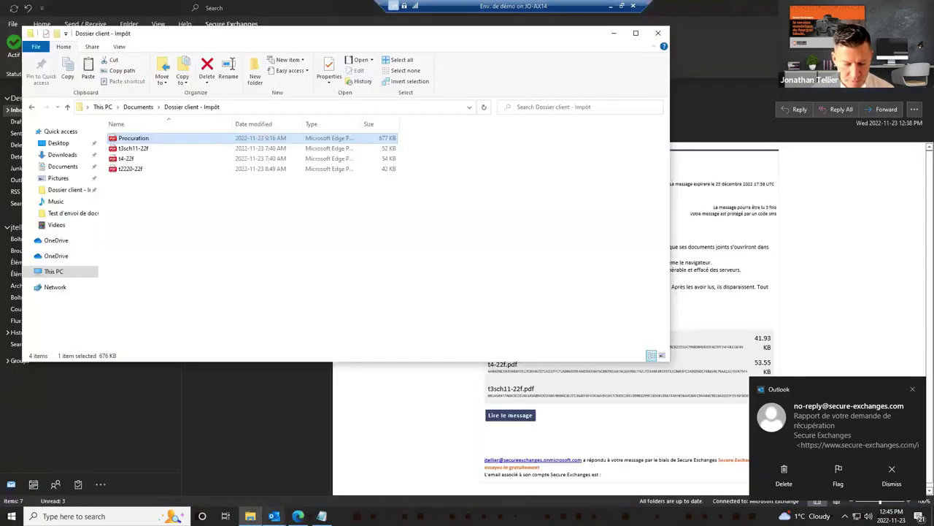
pyautogui.moveTo(274, 516)
pyautogui.click(359, 478)
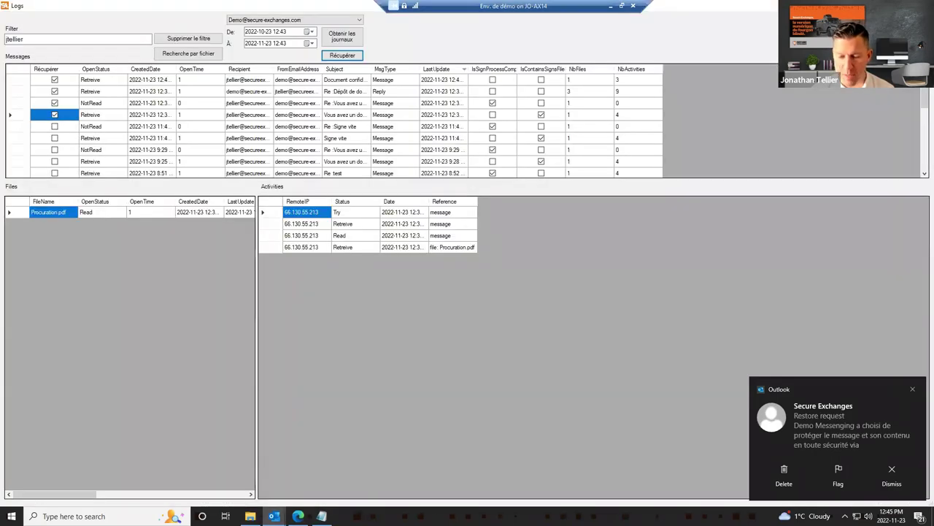
pyautogui.hotkey('alt', 'Tab')
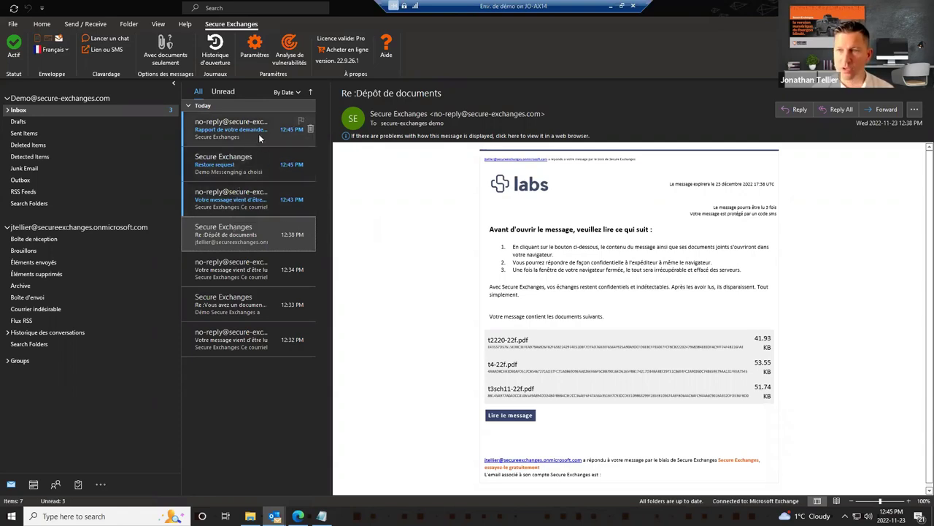
# Step: Open the Restore request email and its Lire le message secure page in Edge
pyautogui.click(242, 171)
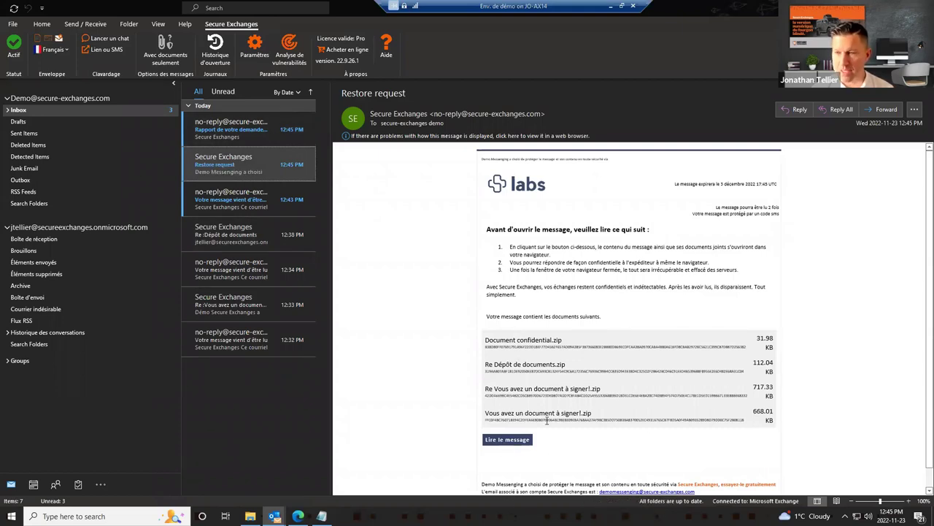
pyautogui.click(509, 440)
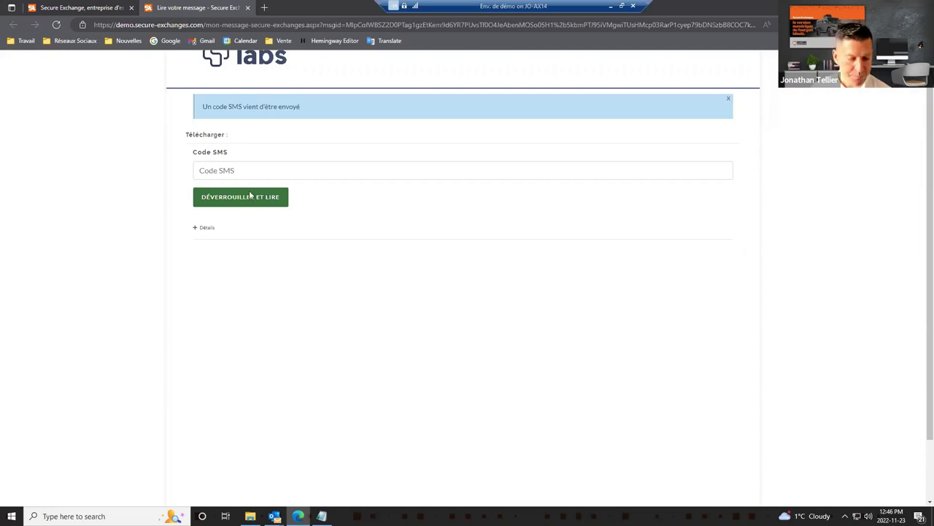
# Step: Enter the SMS verification code to unlock the Restore request message and its four zip attachments
pyautogui.click(230, 173)
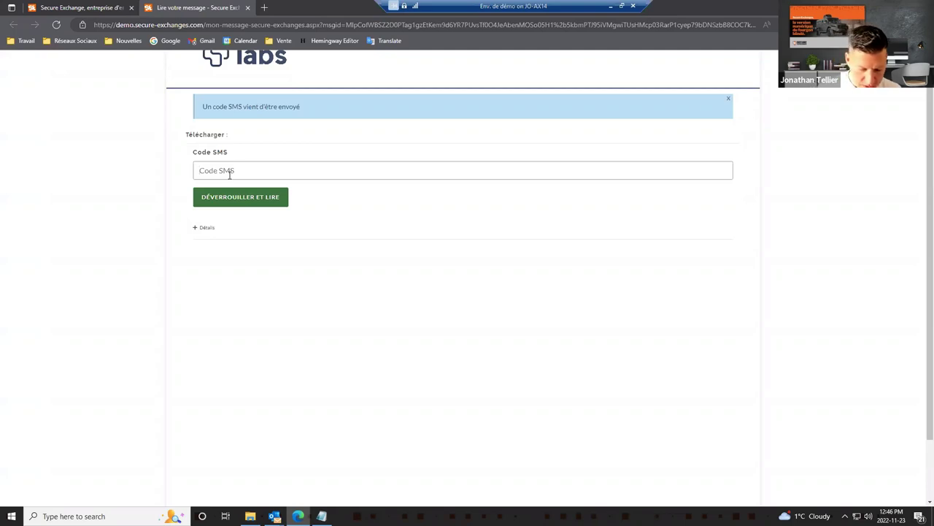
pyautogui.write('••')
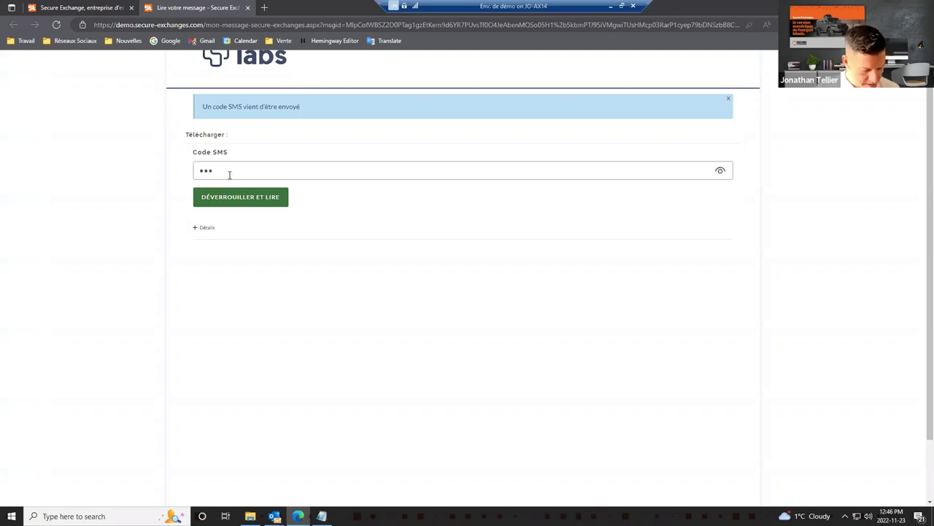
pyautogui.write('••••')
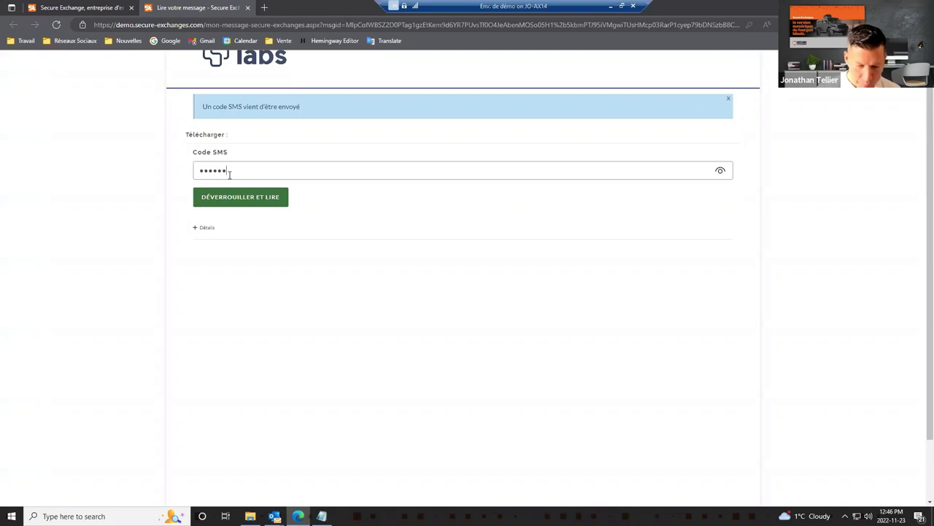
pyautogui.click(239, 200)
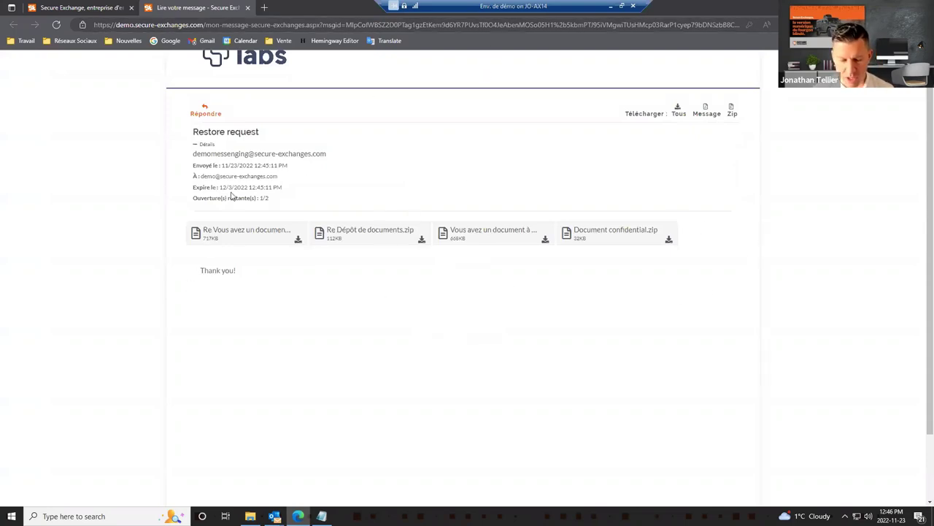
# Step: Download the 'Re Vous avez un document à signer!' zip, inspect it in Explorer, then close the message
pyautogui.click(282, 235)
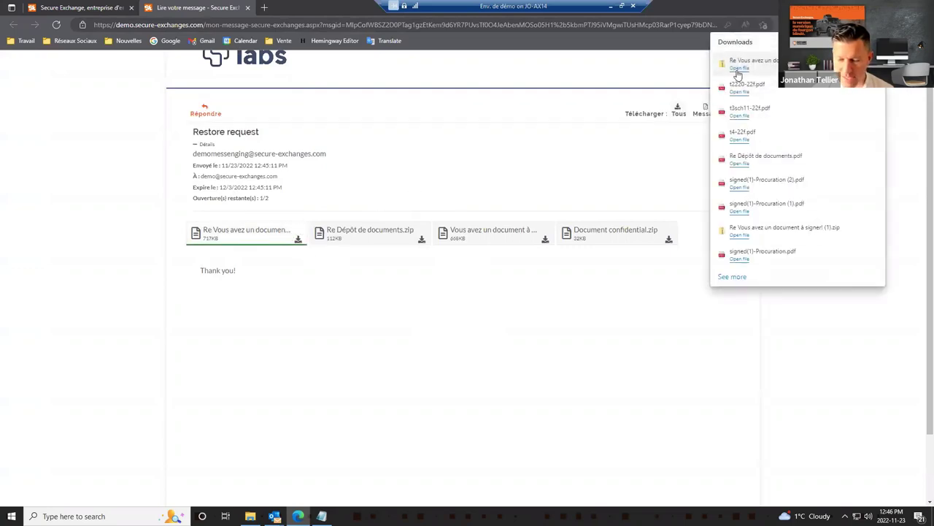
pyautogui.click(739, 68)
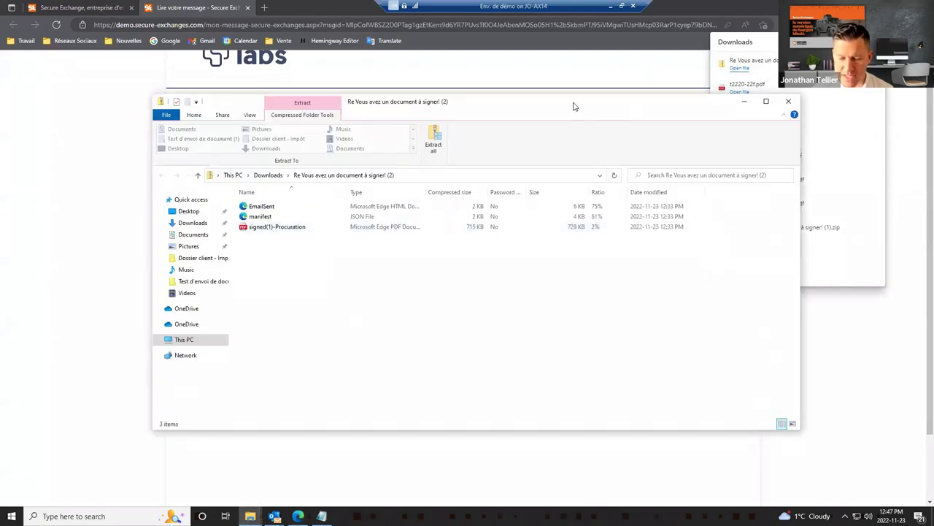
pyautogui.moveTo(575, 110); pyautogui.dragTo(576, 121)
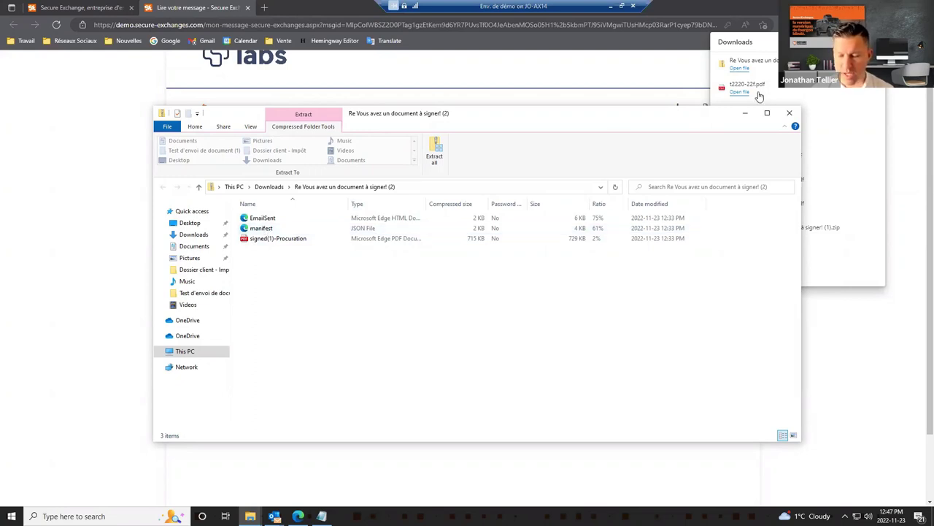
pyautogui.click(789, 114)
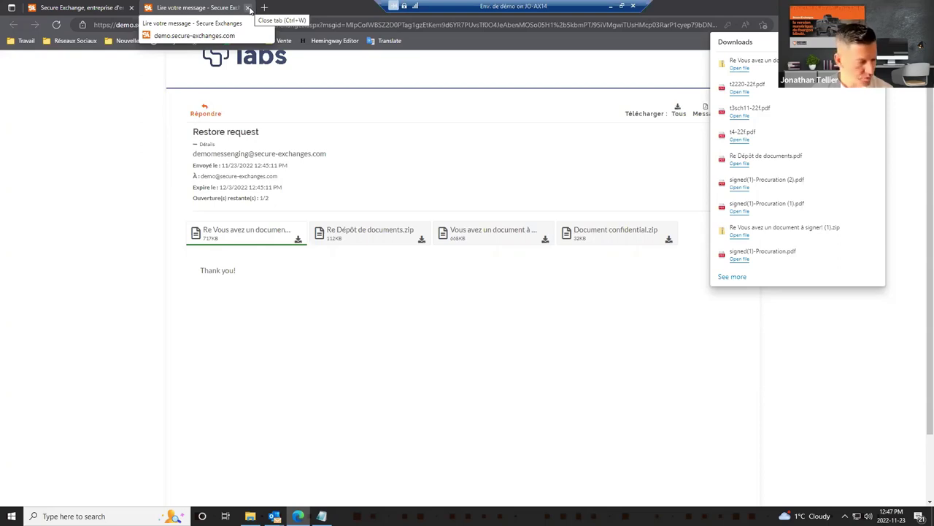
pyautogui.click(249, 8)
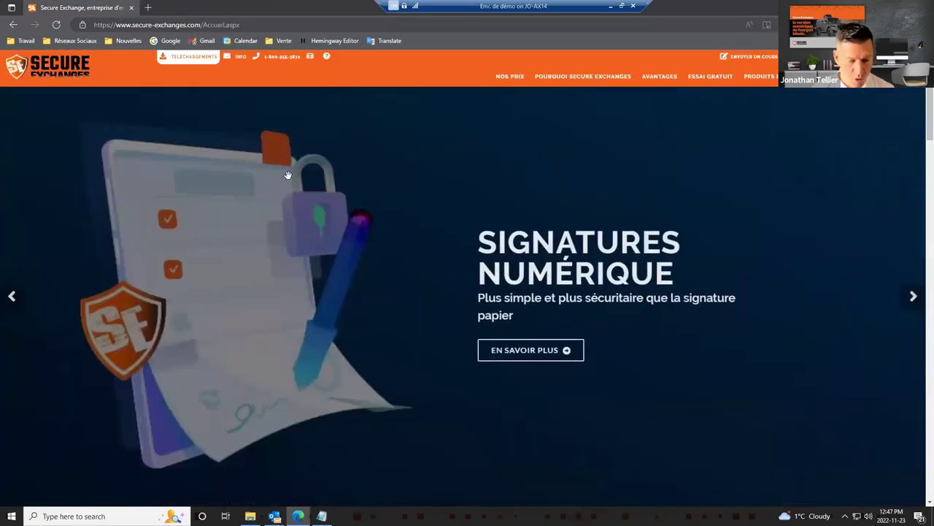
# Step: Fetch the past month's Historique d'ouverture logs in Outlook and maximize the Logs window
pyautogui.moveTo(274, 516)
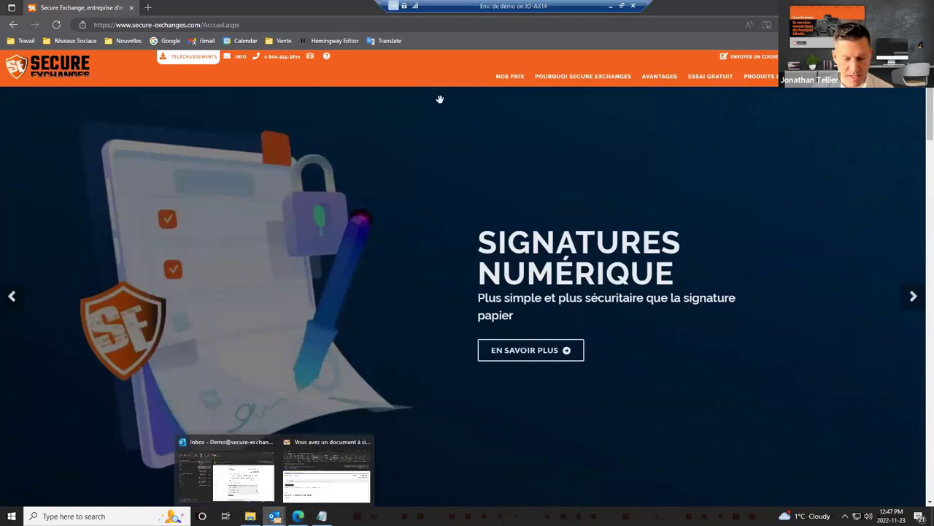
pyautogui.click(227, 475)
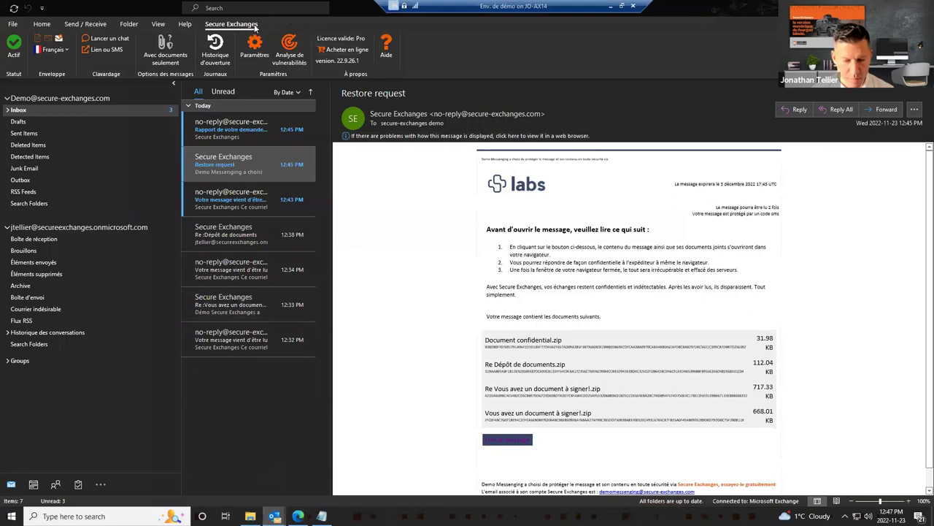
pyautogui.click(214, 59)
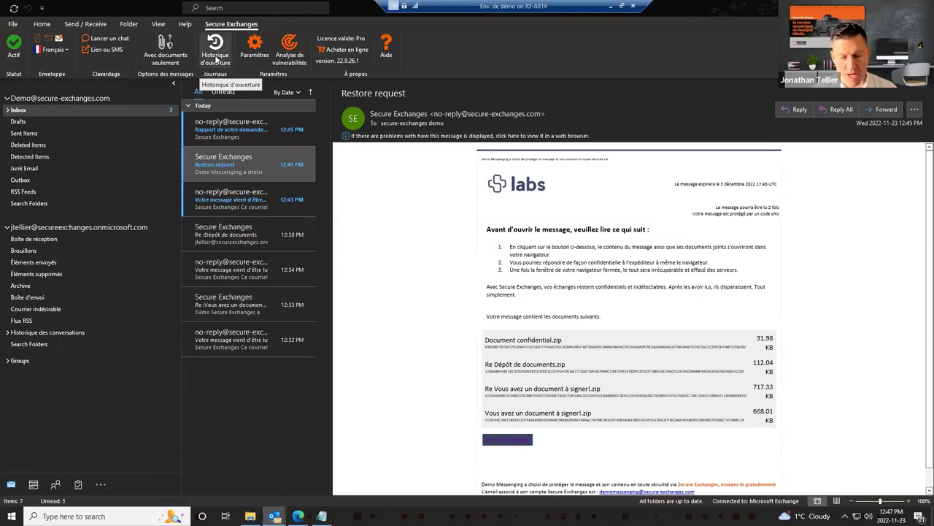
pyautogui.click(629, 143)
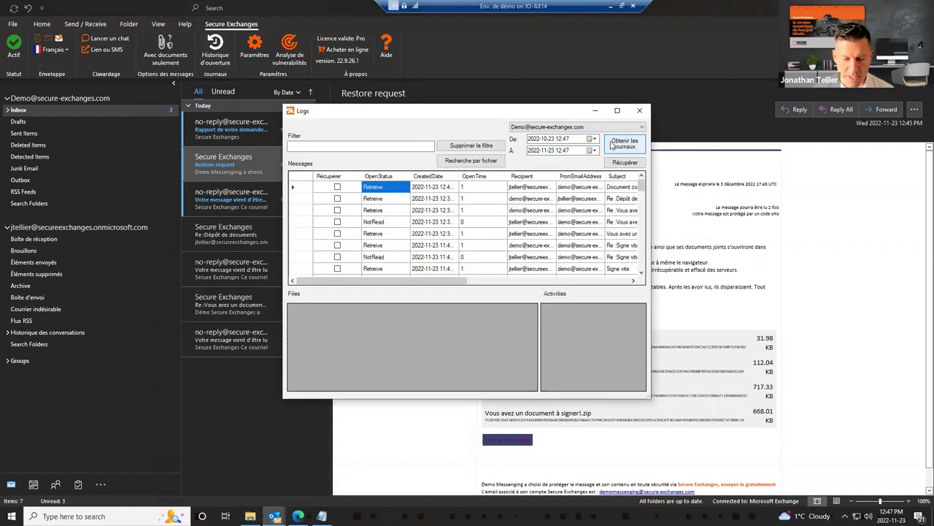
pyautogui.doubleClick(566, 116)
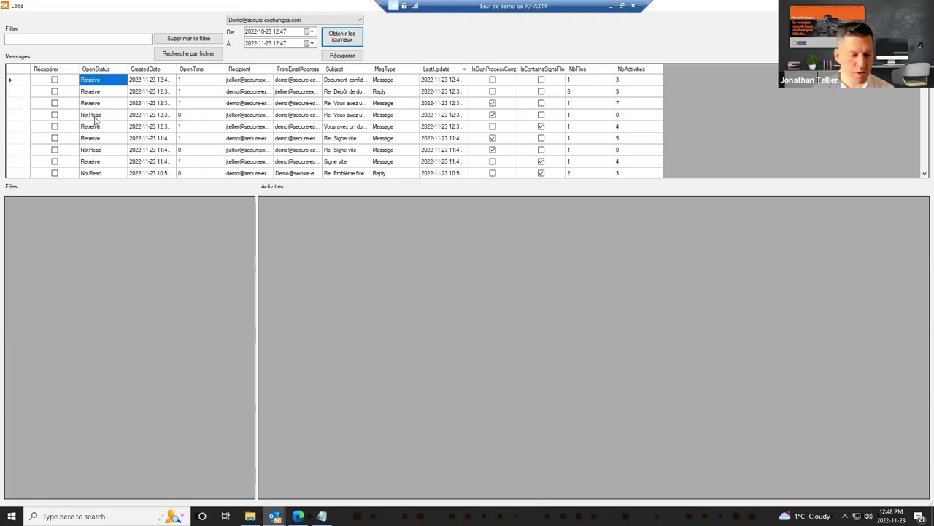
# Step: Revoke the NotRead message from the Logs grid, confirming with Yes and OK
pyautogui.click(93, 117)
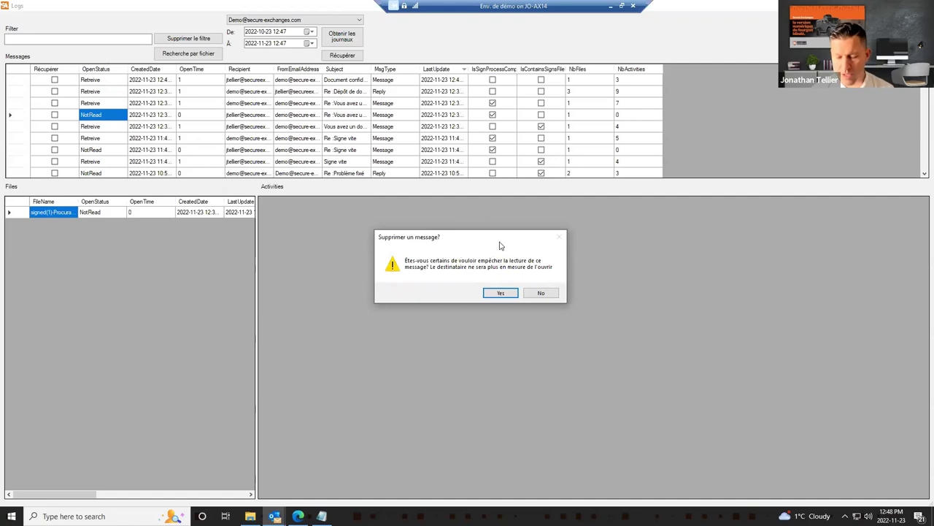
pyautogui.moveTo(501, 241); pyautogui.dragTo(504, 166)
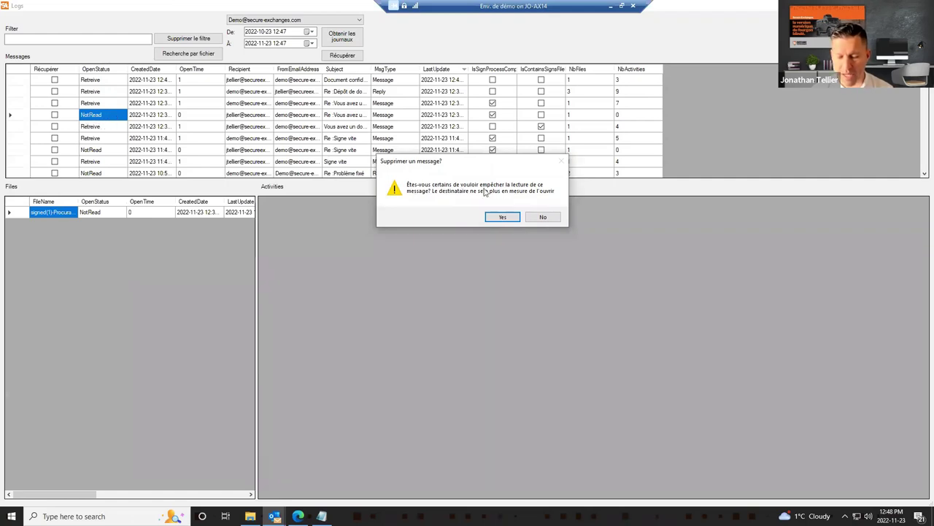
pyautogui.click(503, 217)
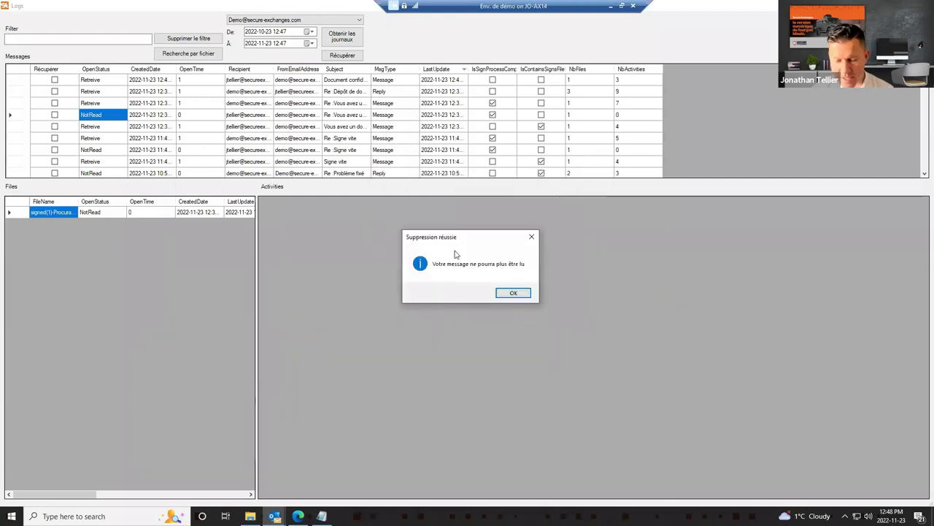
pyautogui.click(513, 292)
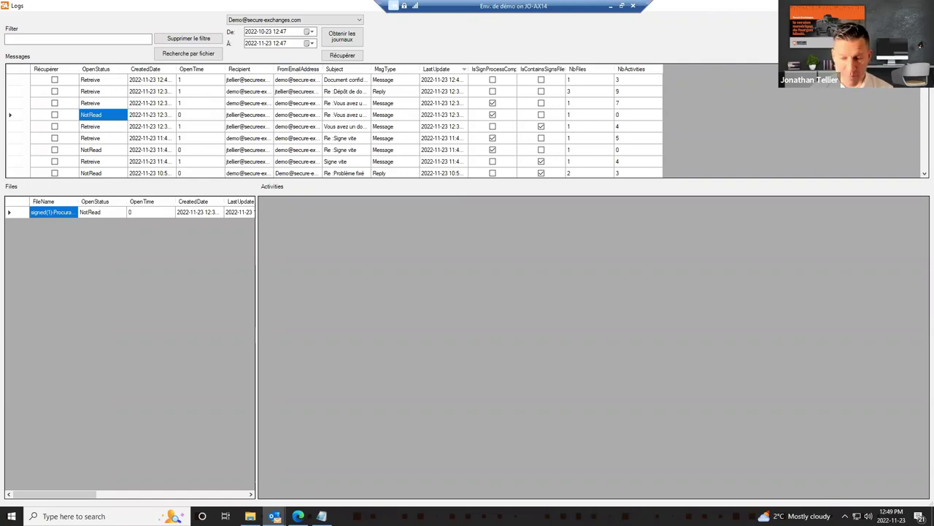
# Step: Browse the Nos prix licence table and ECO, ADVANCED, PRO plans, then load the homepage from Travail bookmarks
pyautogui.hotkey('alt', 'Tab')
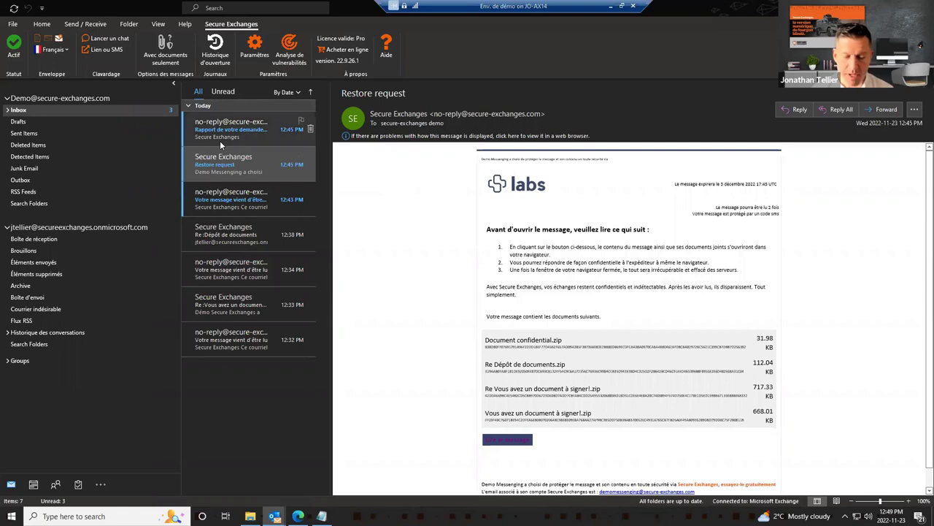
pyautogui.click(298, 516)
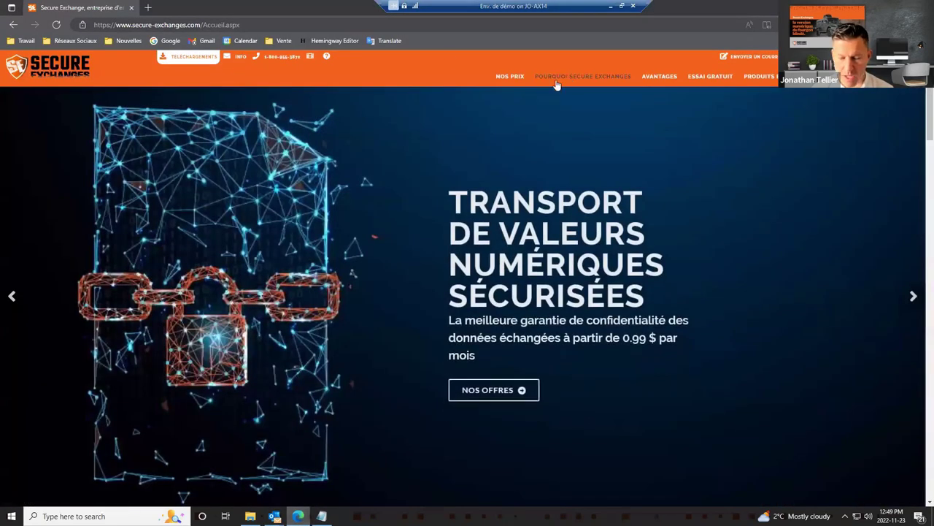
pyautogui.click(514, 77)
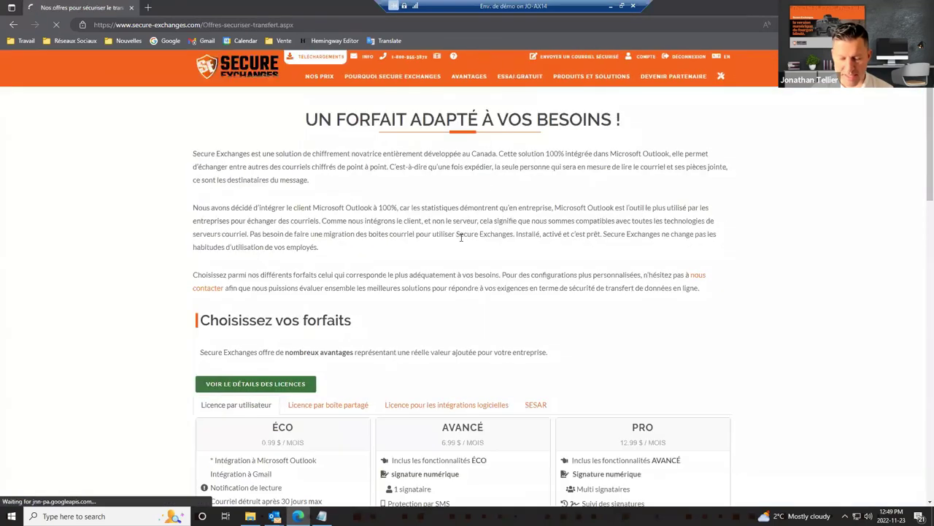
pyautogui.scroll(-1, 462, 244)
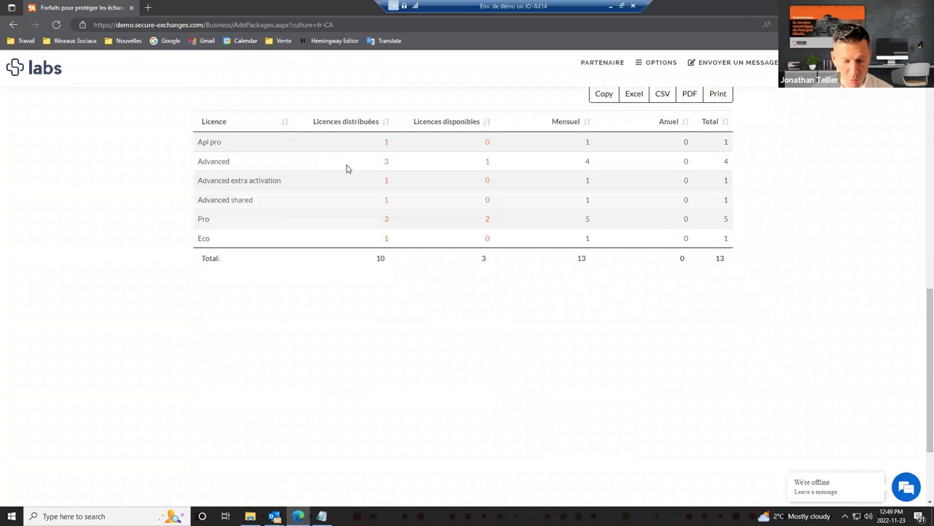
pyautogui.scroll(-2, 283, 184)
pyautogui.scroll(10, 282, 187)
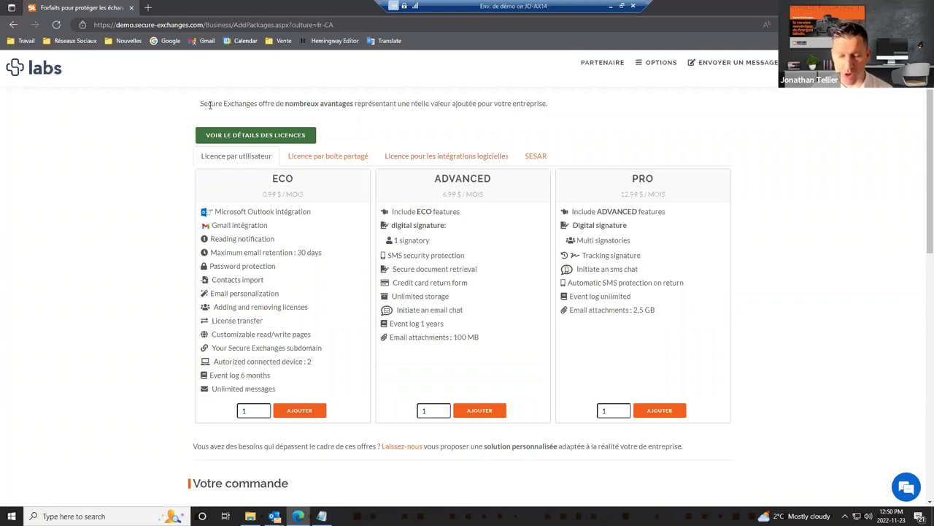
pyautogui.scroll(2, 303, 124)
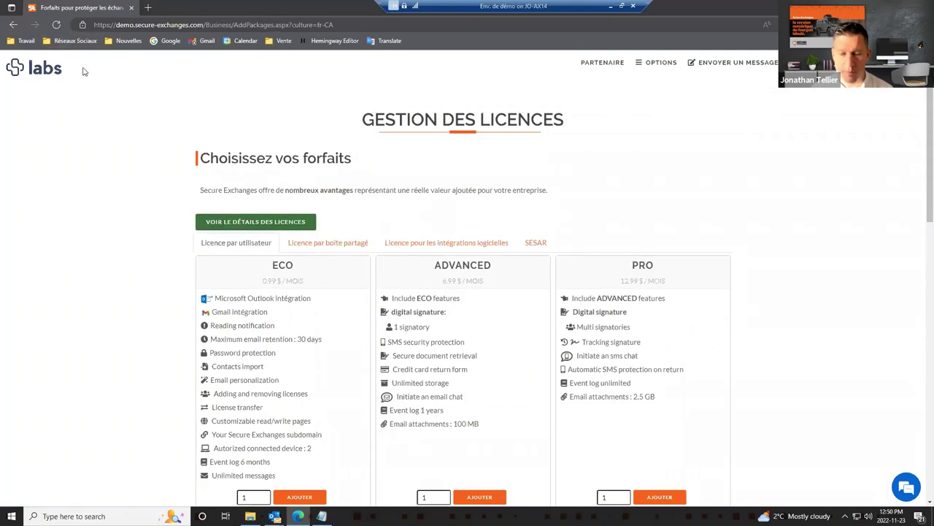
pyautogui.click(27, 43)
pyautogui.click(33, 56)
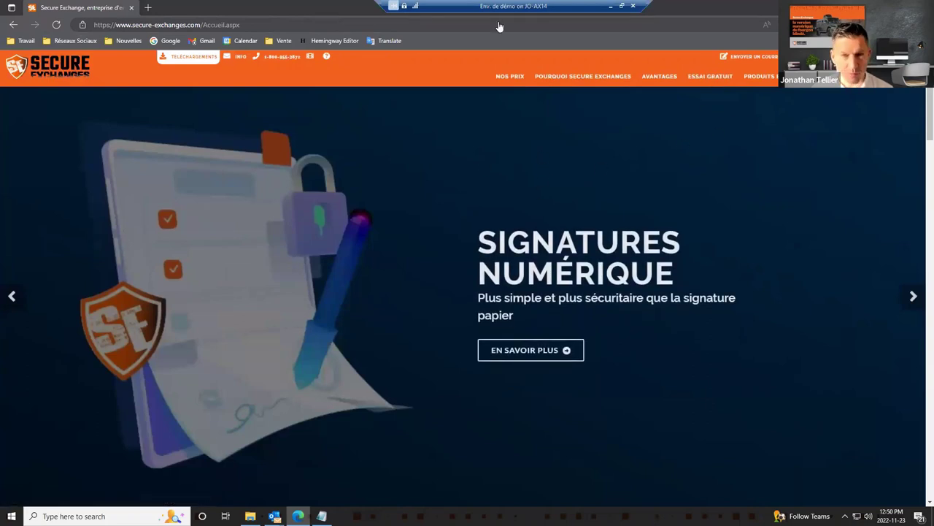
# Step: Advance the PowerPoint slideshow to the closing free-trial and Q&A slide
pyautogui.click(610, 6)
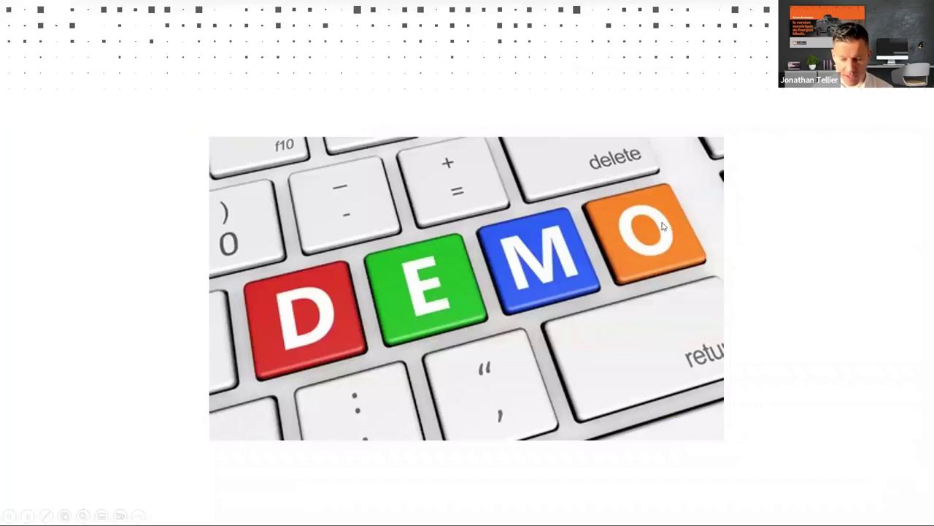
pyautogui.press('Right')
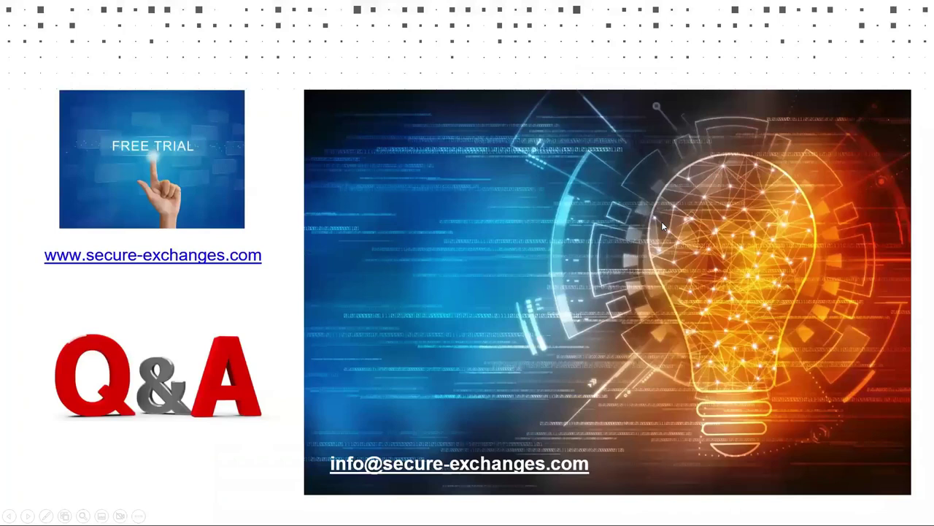